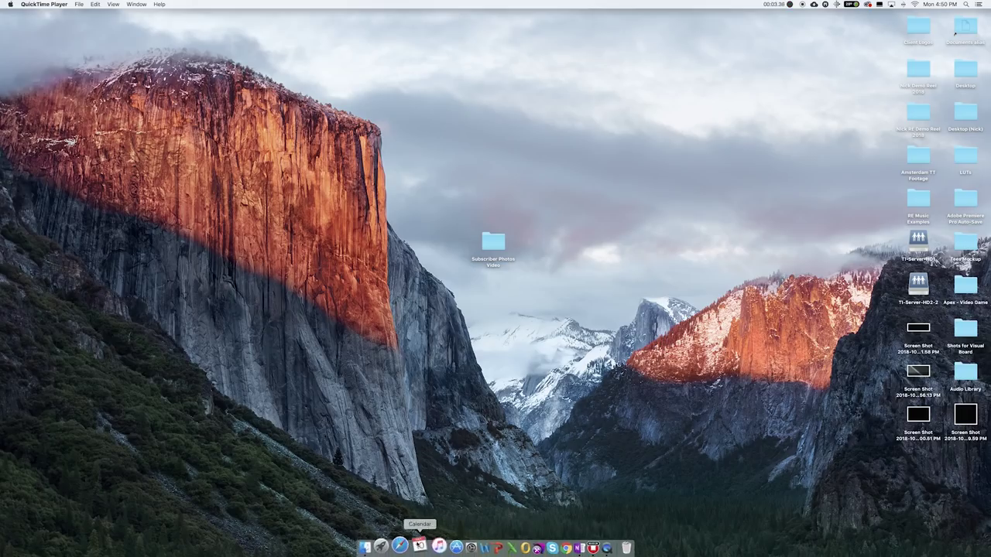
Launch Lightroom and load the three-riders group photo from the collection into Develop.
click(389, 547)
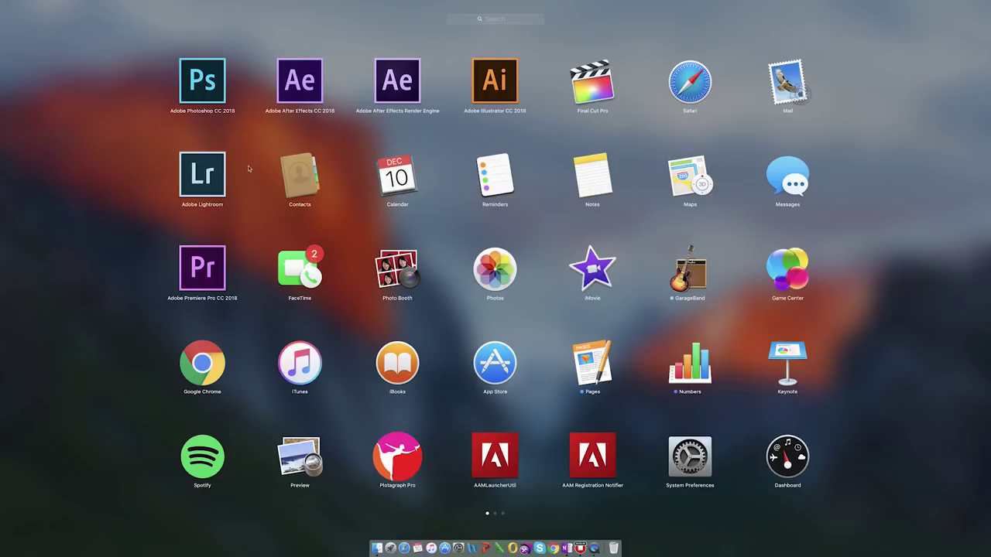
click(223, 170)
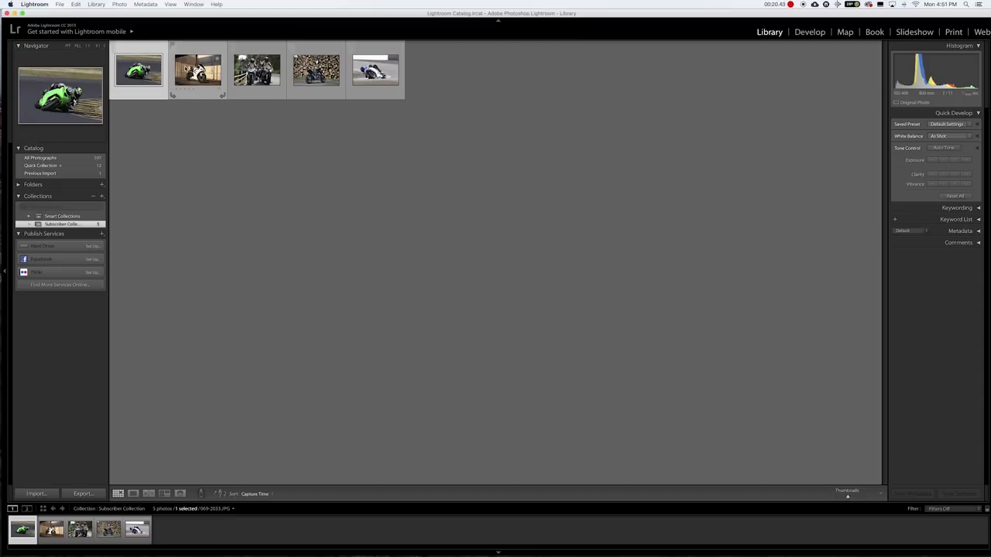
click(197, 69)
click(263, 76)
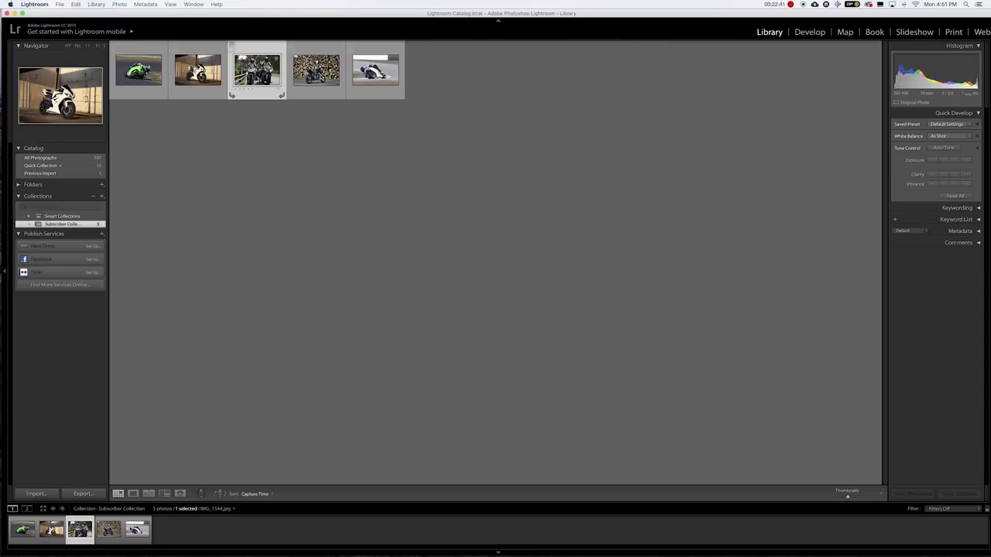
key(Right)
key(Right)
key(Left)
key(Left)
key(Left)
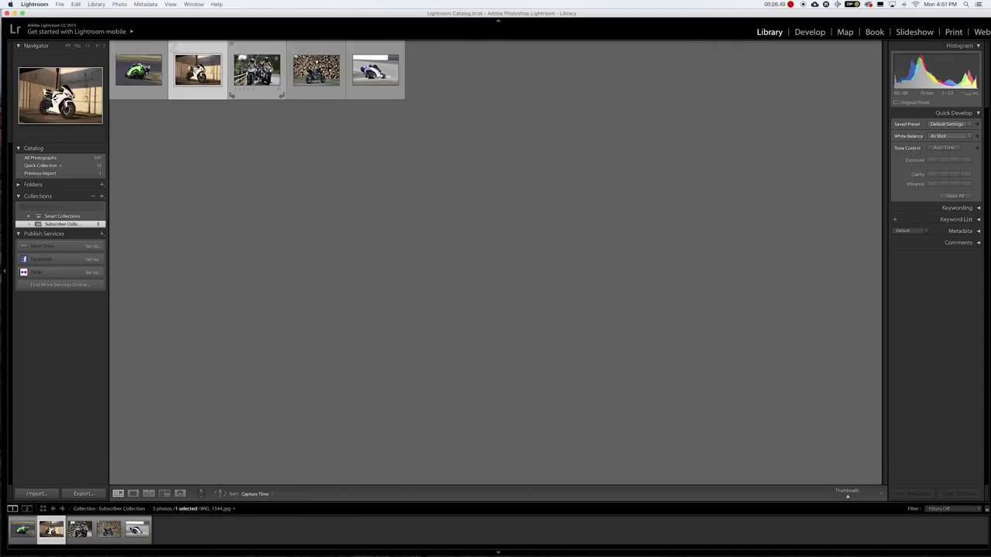
click(260, 81)
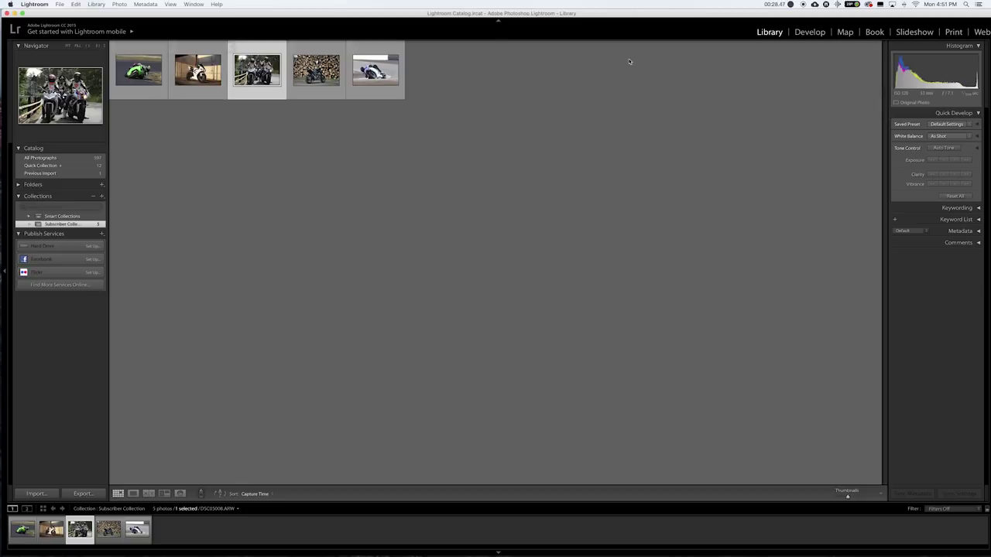
click(805, 33)
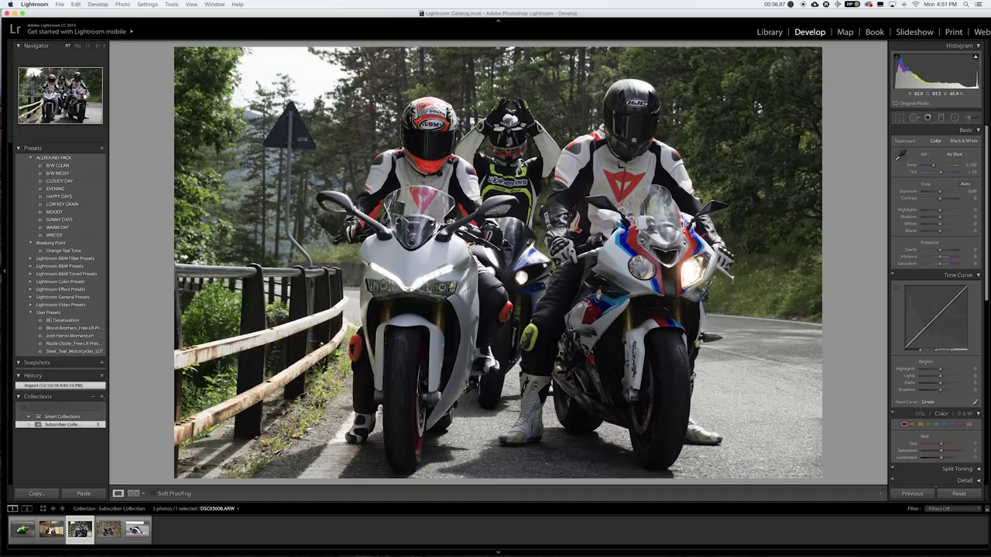
Give the green racing bike photo the WARM DAY preset and compare it before and after.
click(769, 32)
double_click(139, 70)
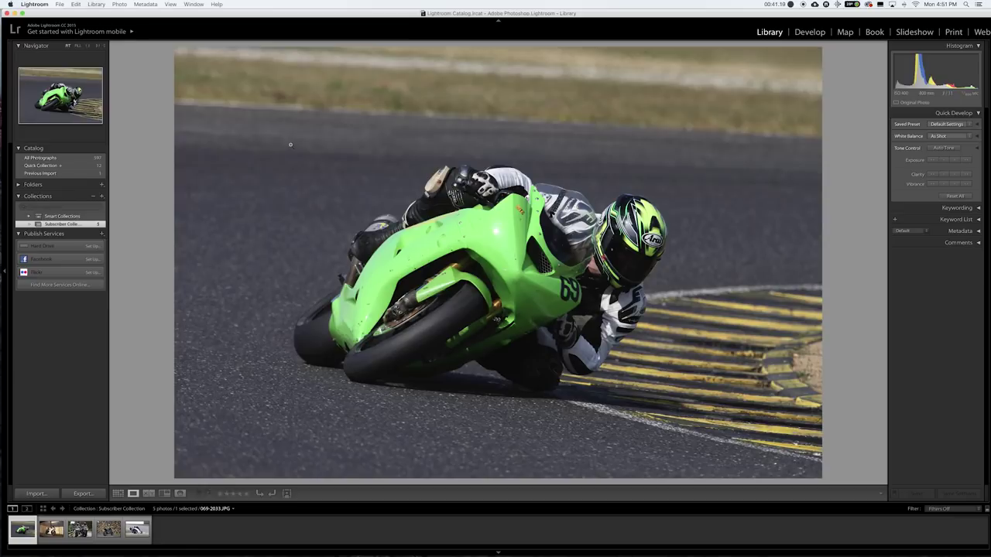
click(808, 33)
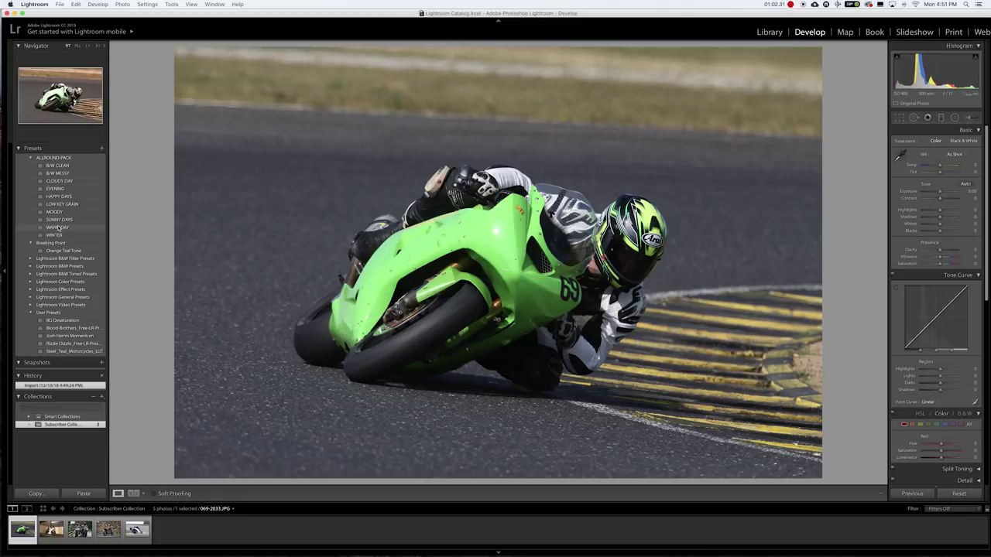
click(58, 227)
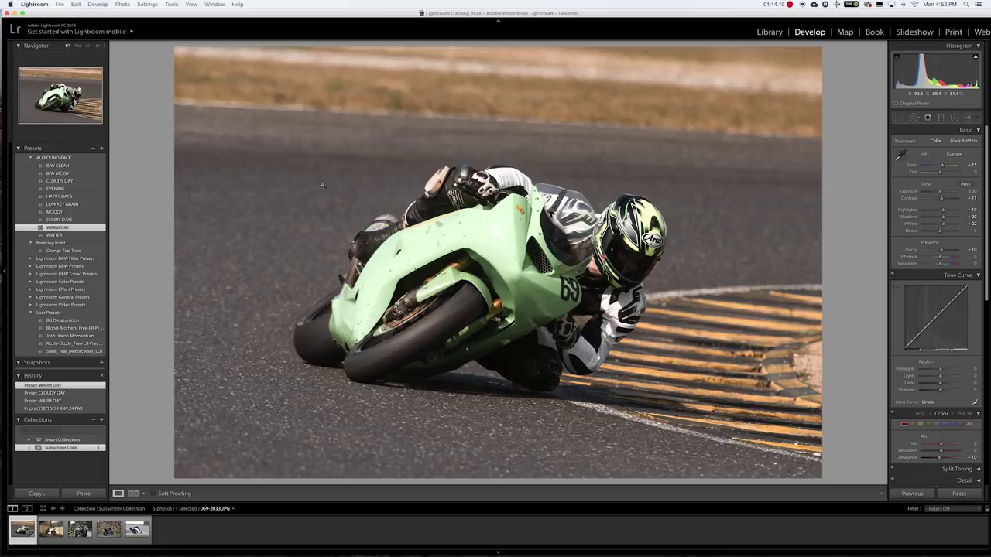
key(backslash)
key(backslash)
key(backslash)
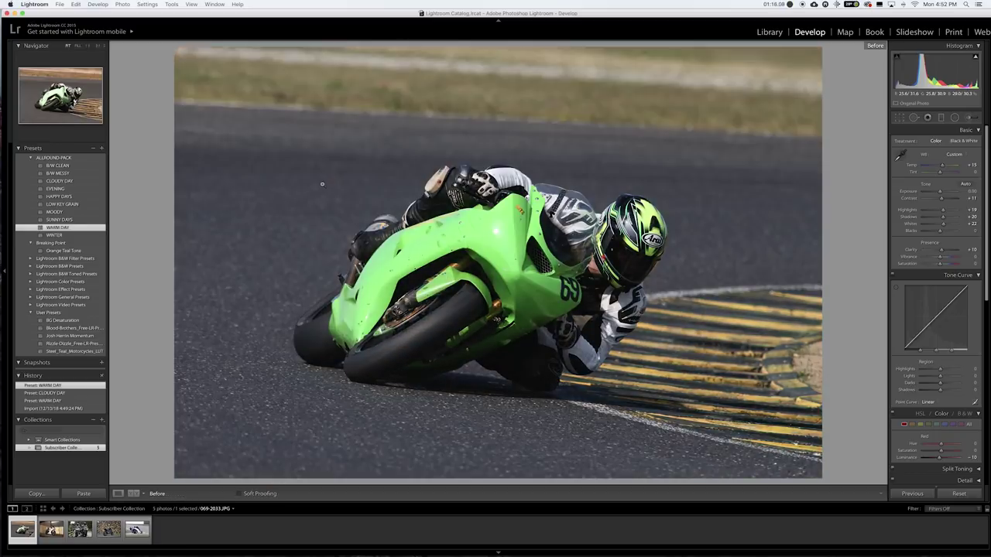
key(backslash)
key(backslash)
key(backslash)
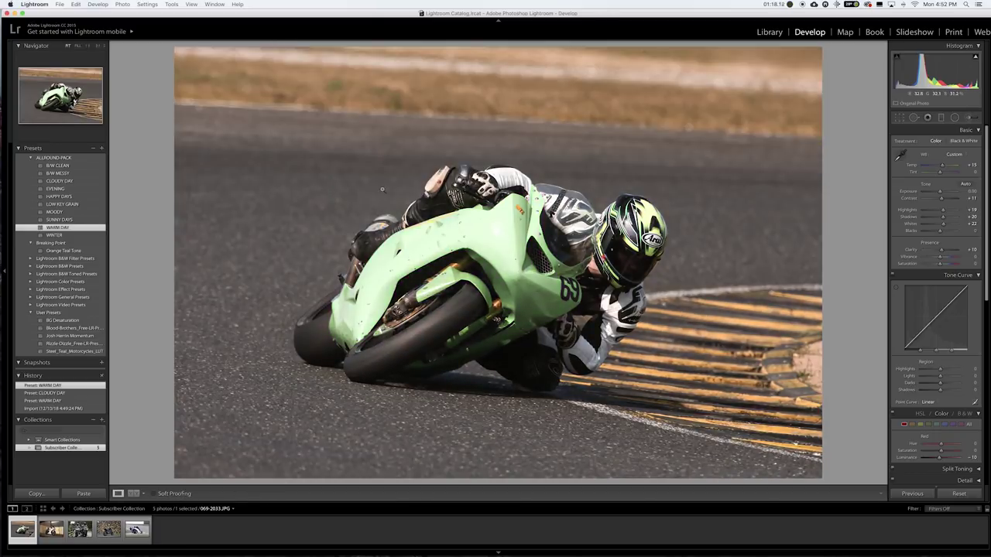
key(backslash)
key(backslash)
key(backslash)
key(backslash)
key(backslash)
key(backslash)
Set the HSL green saturation to -27, checking against the original.
click(929, 425)
mouse_move(930, 452)
mouse_down()
mouse_move(945, 451)
mouse_move(929, 459)
mouse_up()
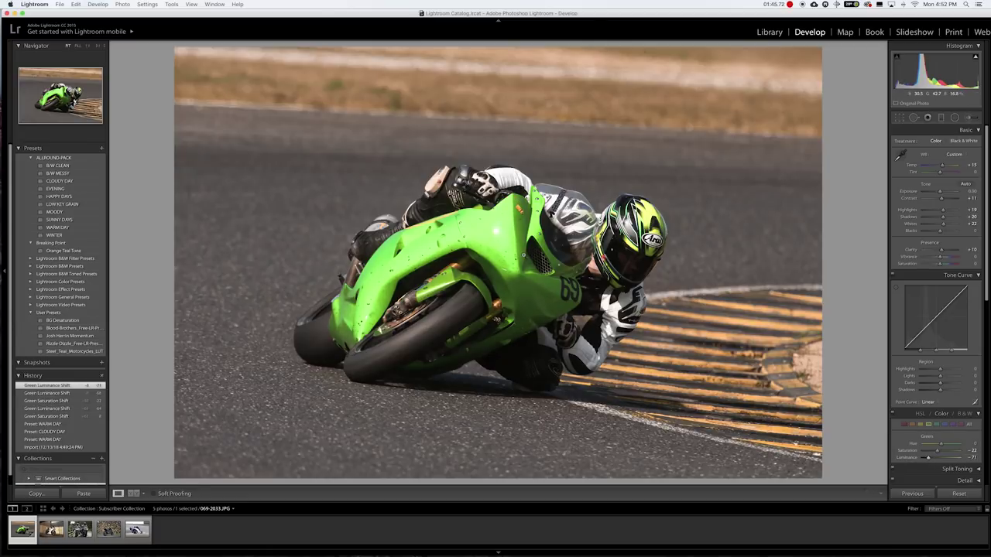
key(backslash)
key(backslash)
key(backslash)
key(backslash)
key(backslash)
key(backslash)
drag(935, 452, 937, 452)
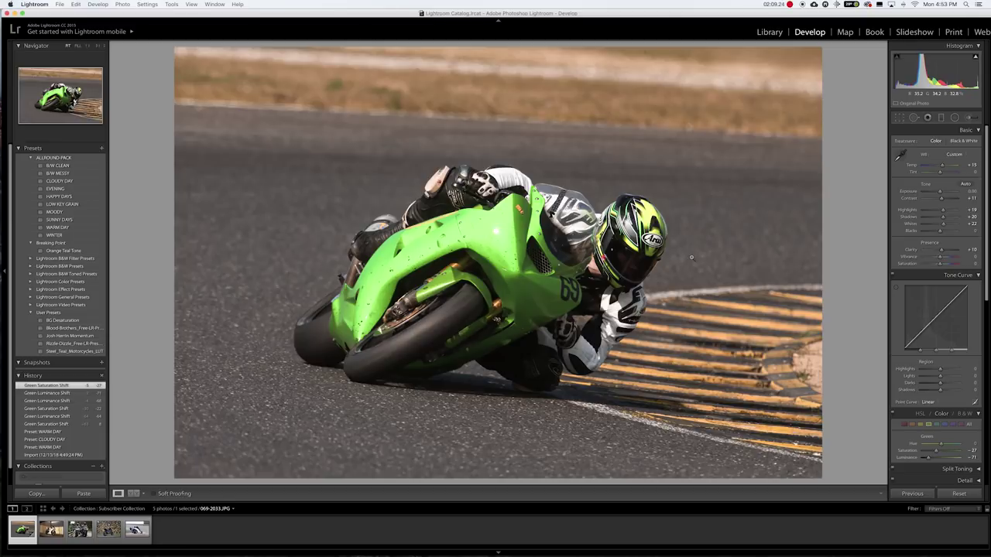
key(backslash)
key(backslash)
Set the temperature to +11 and open the PSD copy in Photoshop CC 2018.
drag(943, 168, 942, 167)
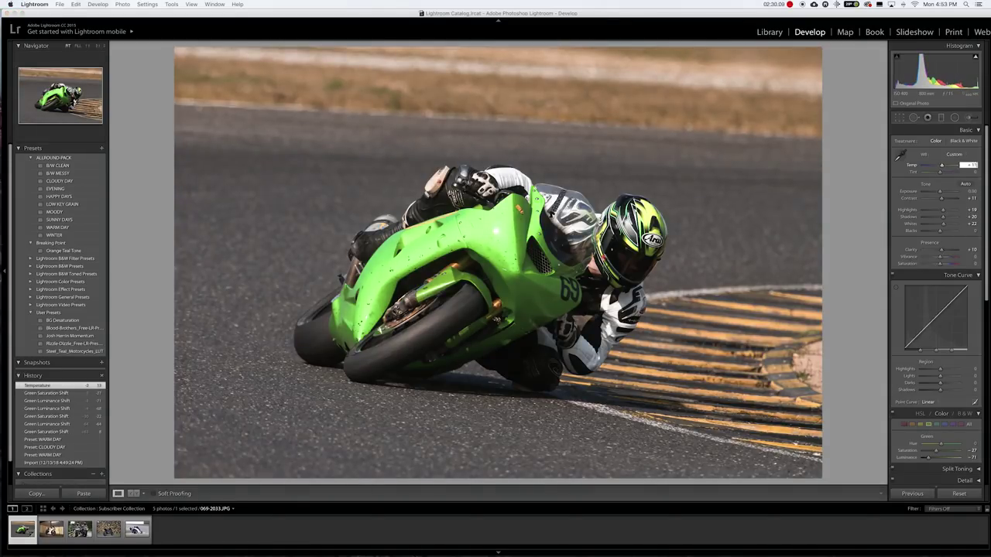
drag(942, 167, 942, 167)
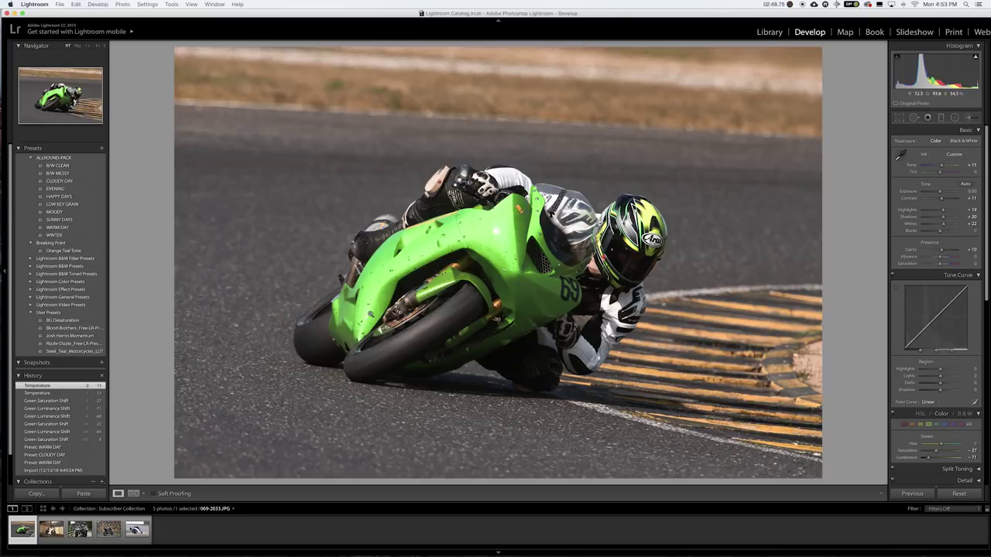
click(367, 302)
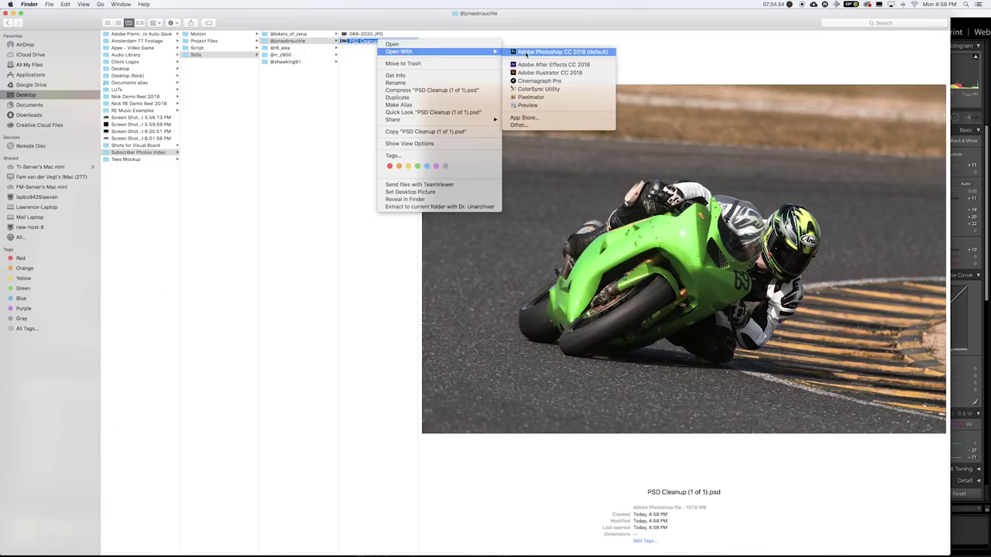
click(542, 55)
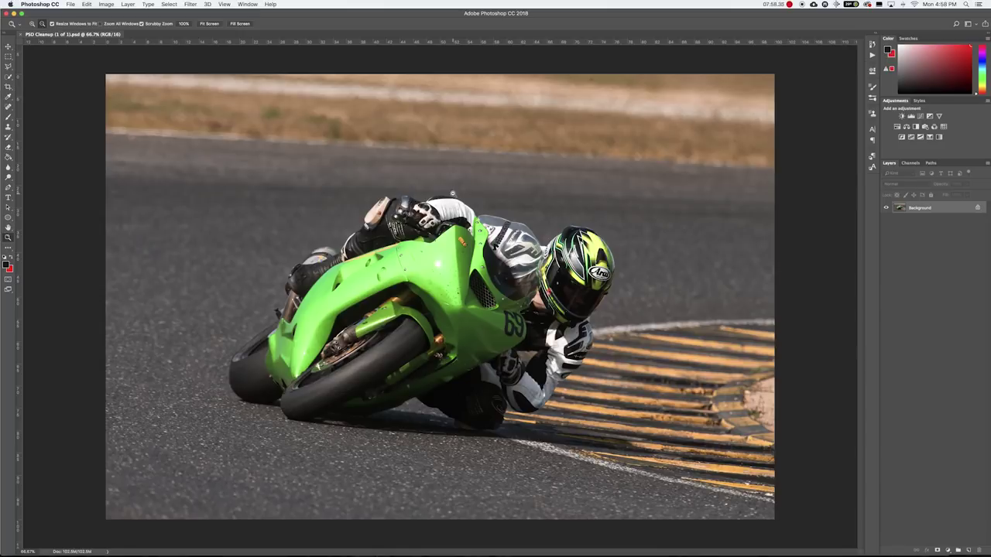
Zoom into the green fairing and spot-heal its white scratch and two specks.
drag(439, 270, 480, 266)
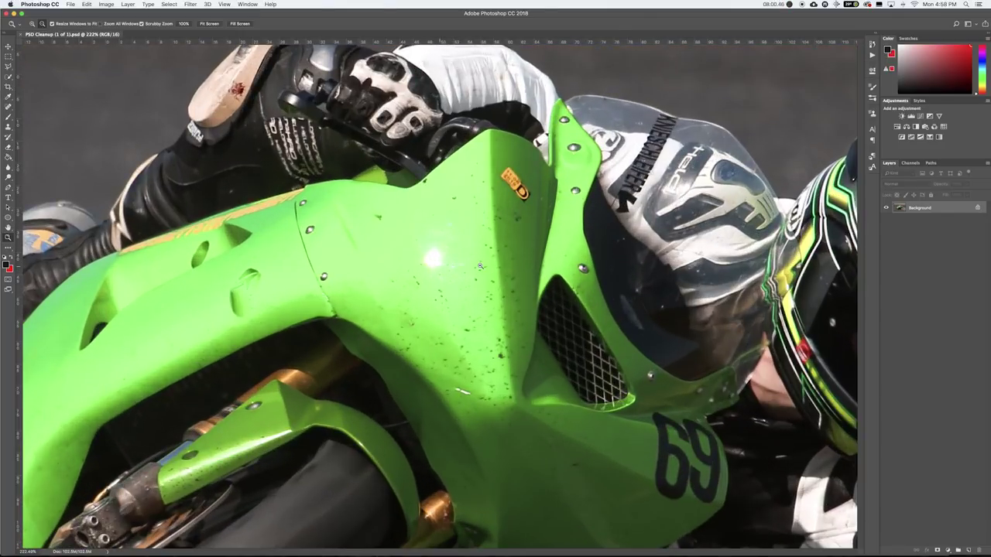
click(9, 107)
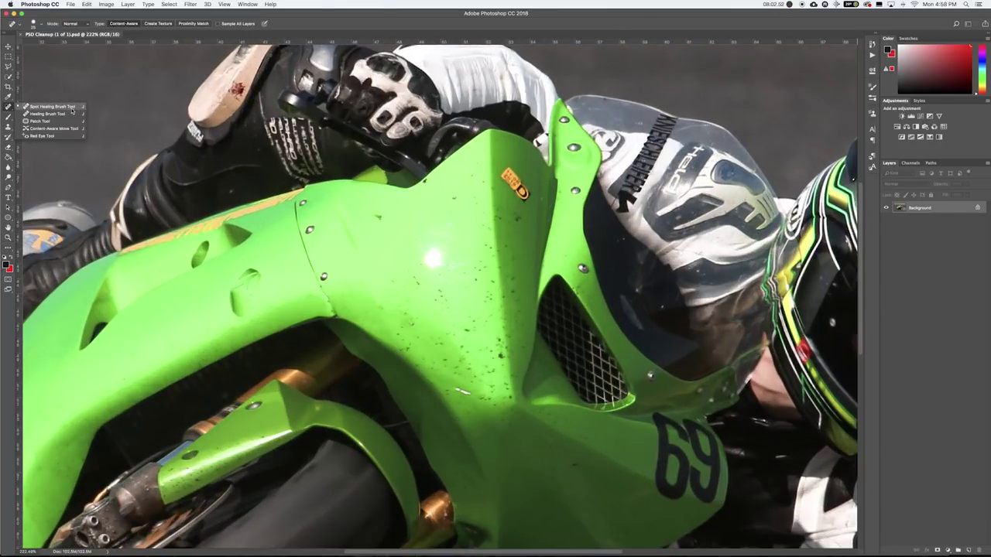
click(72, 107)
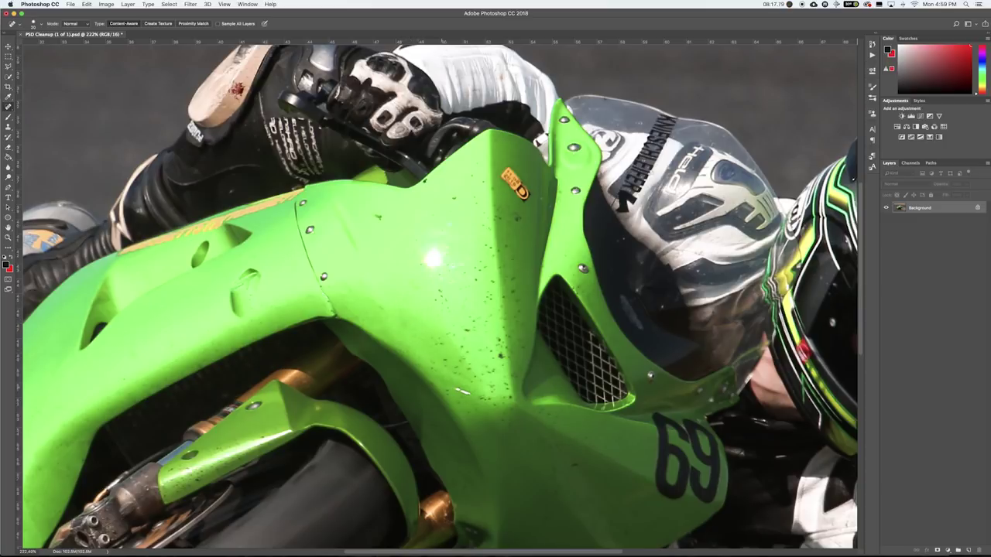
click(462, 391)
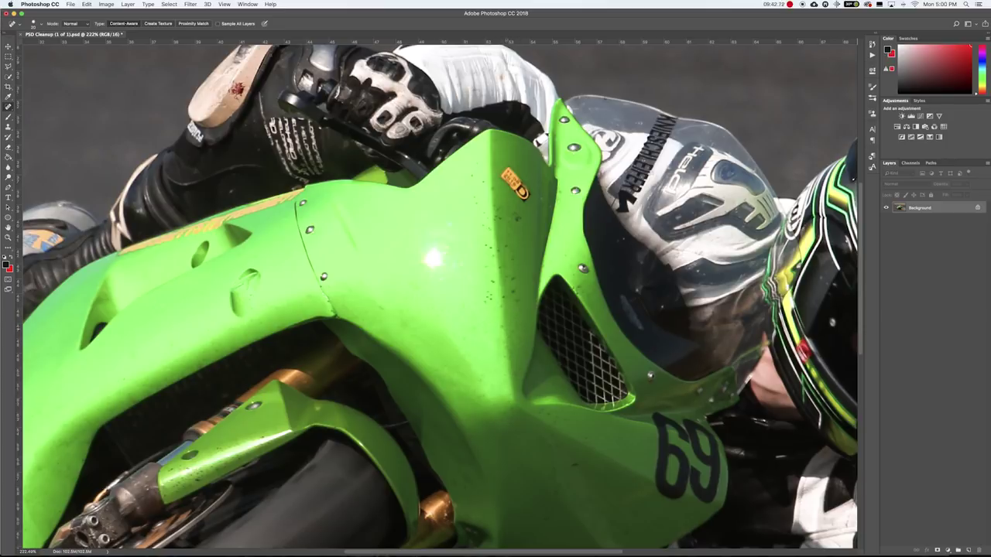
click(491, 295)
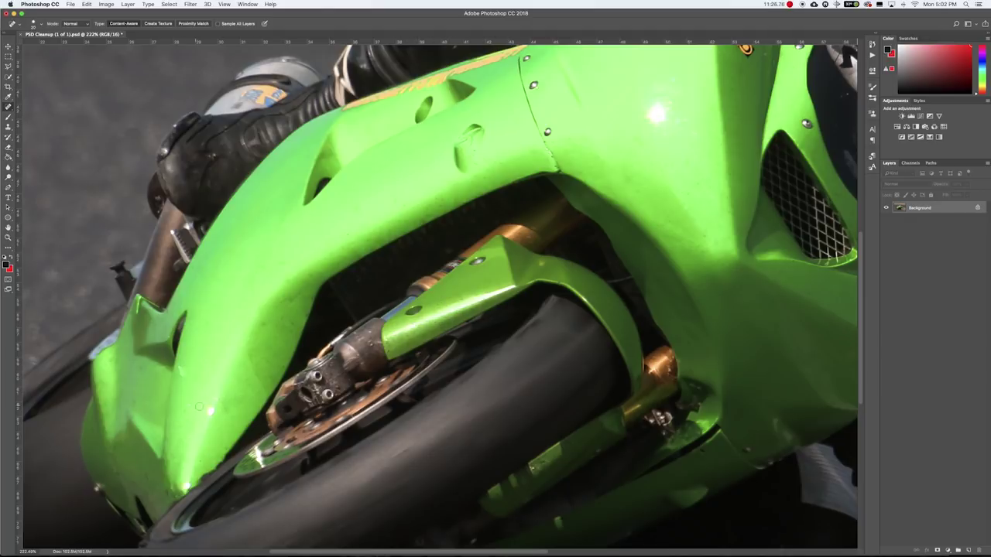
click(206, 409)
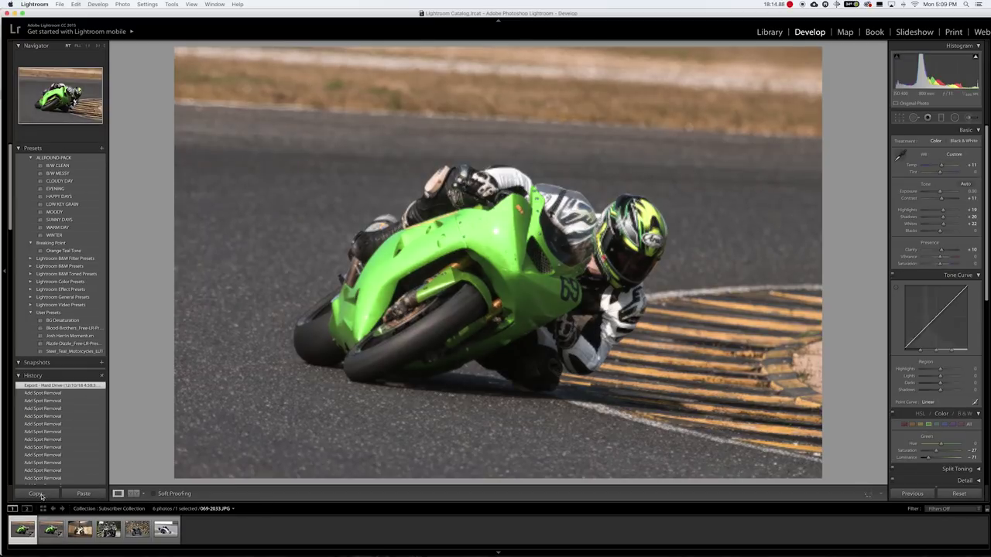
Paste the green photo's settings onto the white bike photo and set Temp to -9.
click(36, 494)
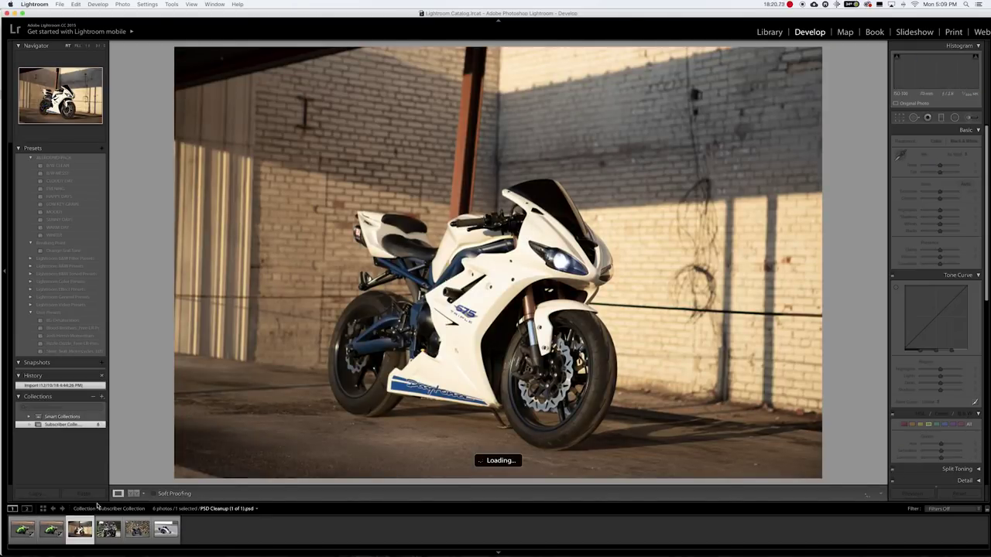
click(84, 494)
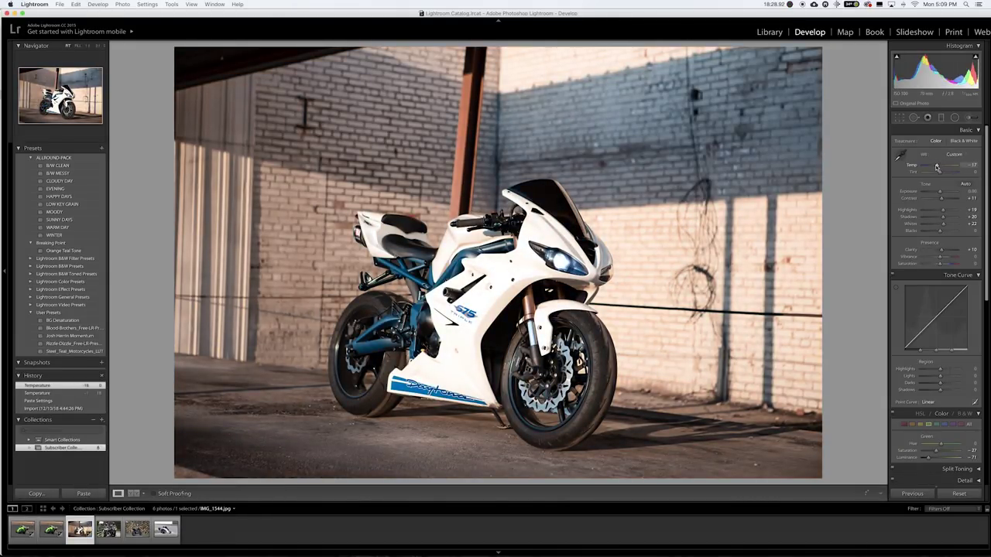
drag(938, 168, 939, 167)
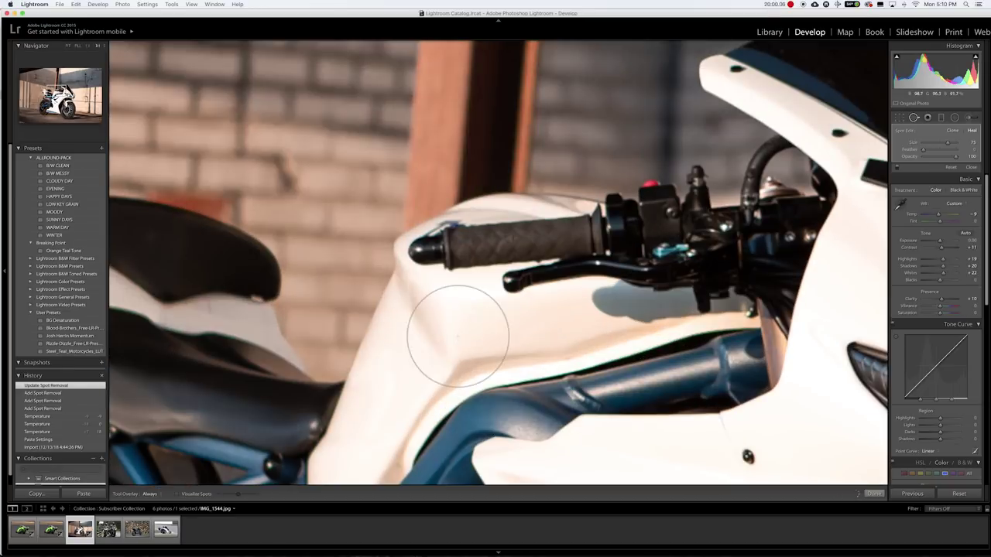
Pan the zoomed white bike view toward the headlight.
click(84, 87)
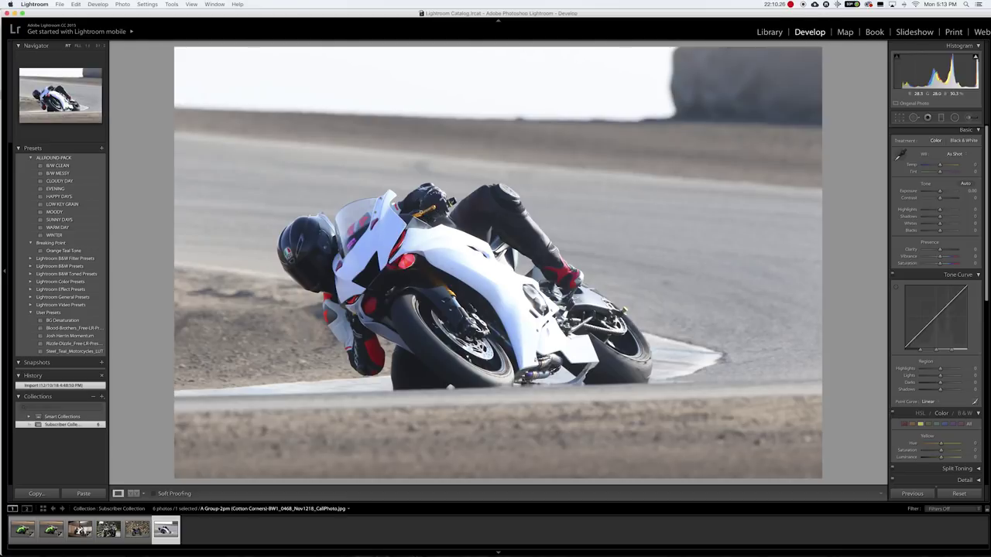
Copy the brick-wall bike photo's settings and paste them onto the racetrack photo.
key(Left)
key(Left)
key(Left)
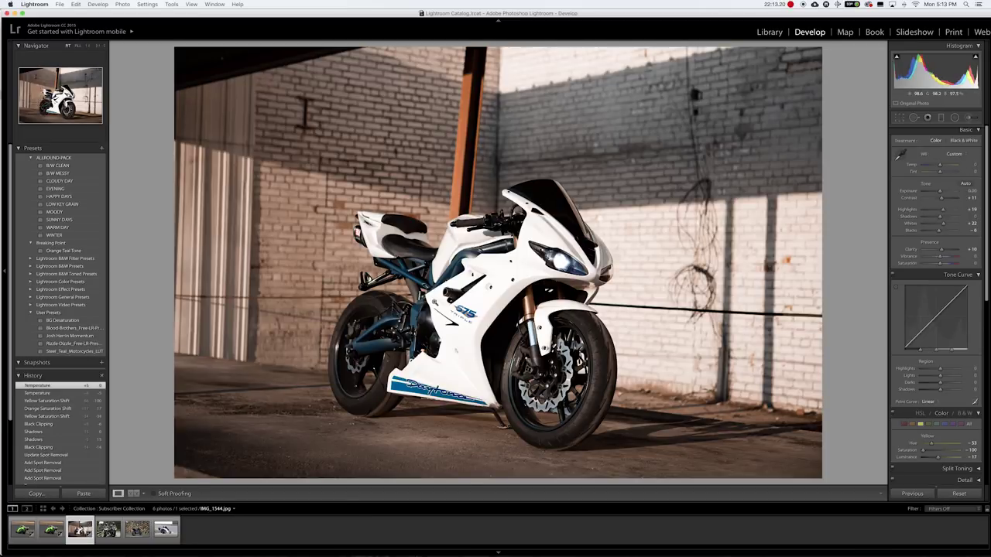
click(36, 493)
click(625, 181)
key(Right)
key(Right)
key(Right)
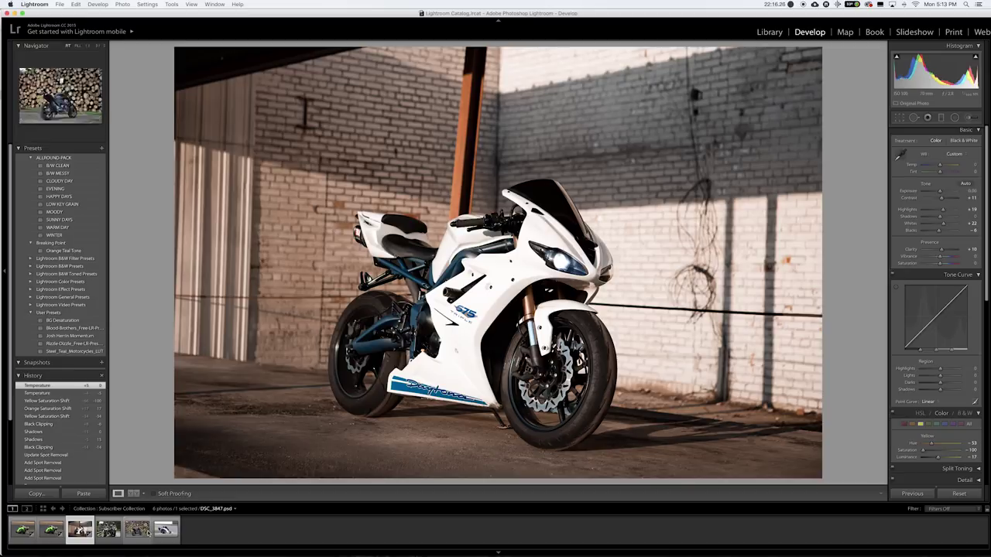
click(82, 496)
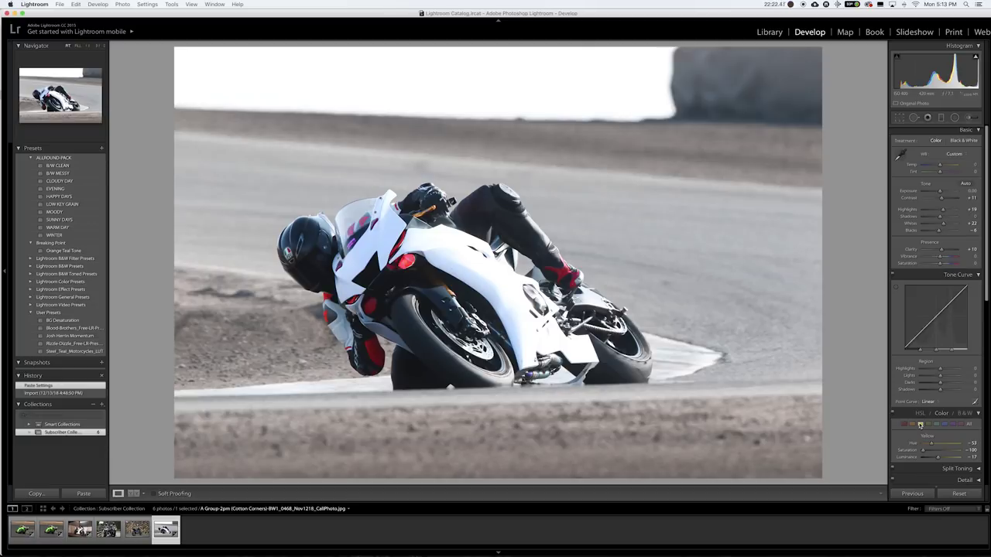
Set yellow saturation to -16, warm Temp slightly, shadows to -41 and highlights to -100.
click(920, 425)
scroll(930, 459, down, 2)
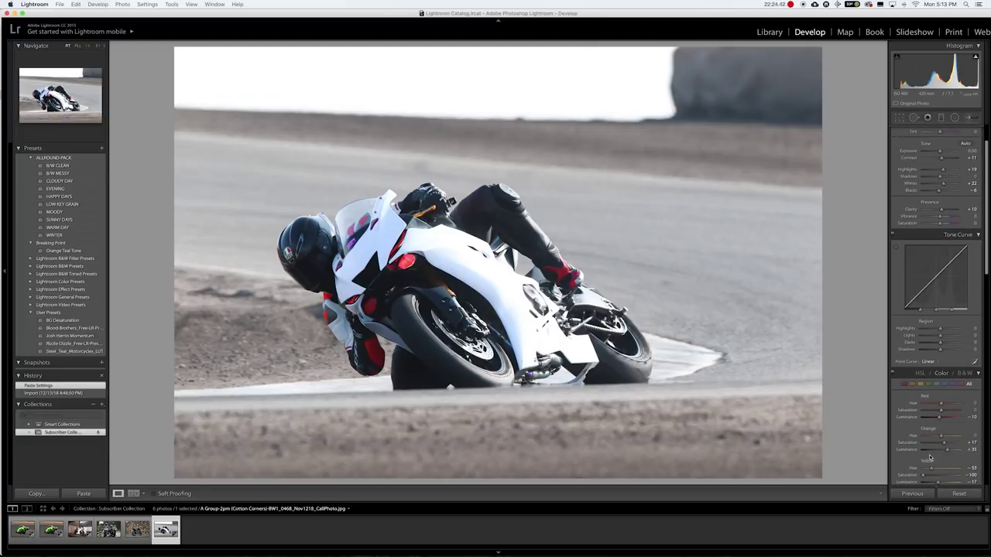
click(920, 384)
drag(923, 410, 938, 410)
scroll(940, 167, up, 2)
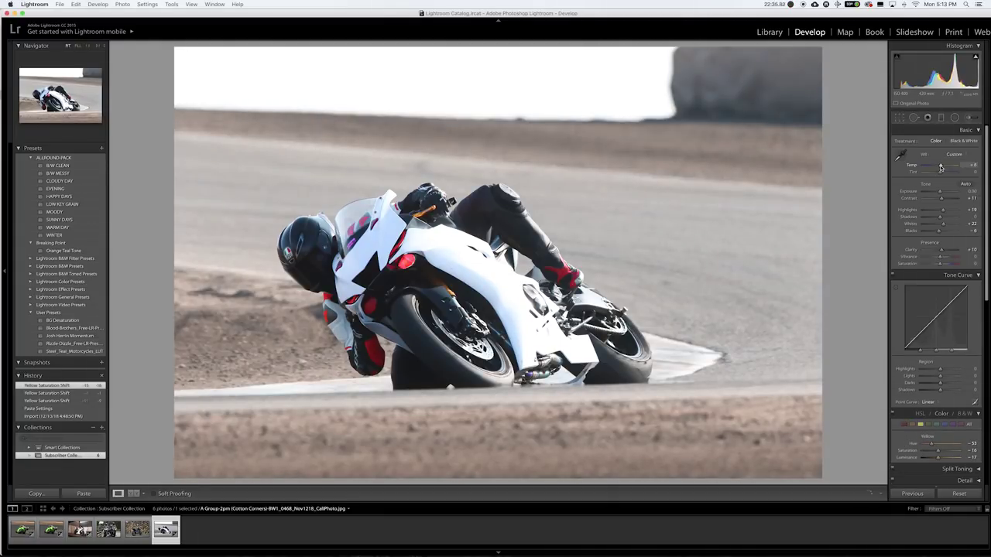
drag(942, 168, 941, 168)
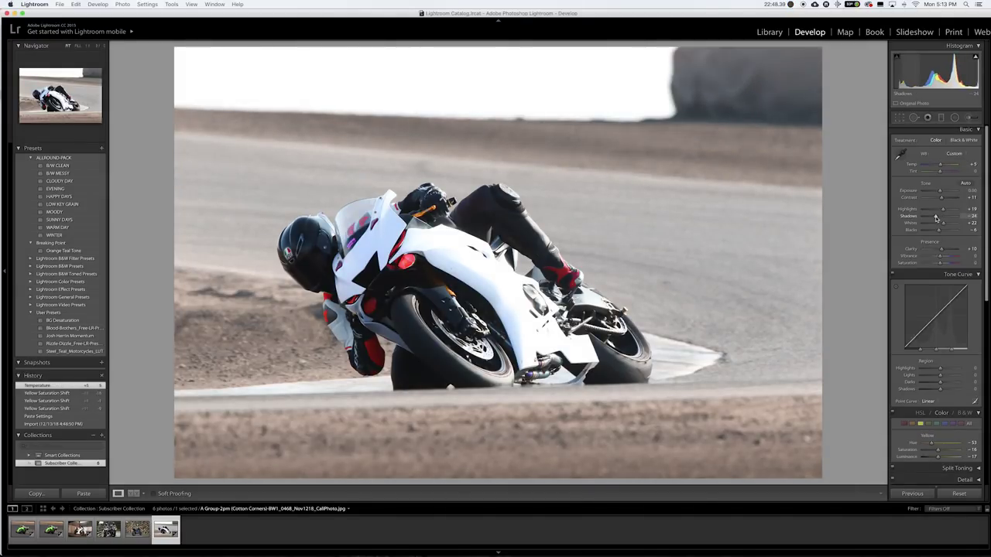
drag(936, 220, 938, 230)
double_click(944, 210)
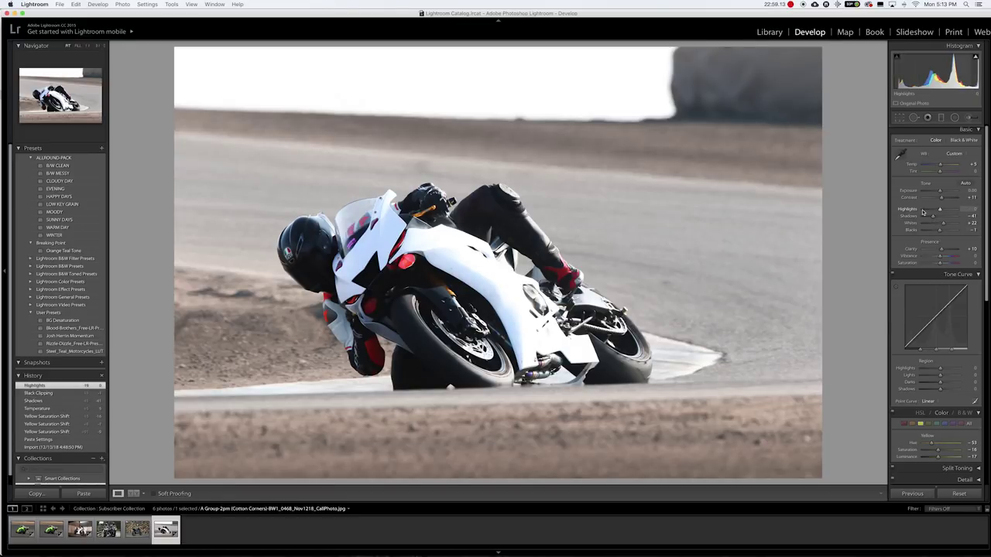
drag(943, 212, 919, 211)
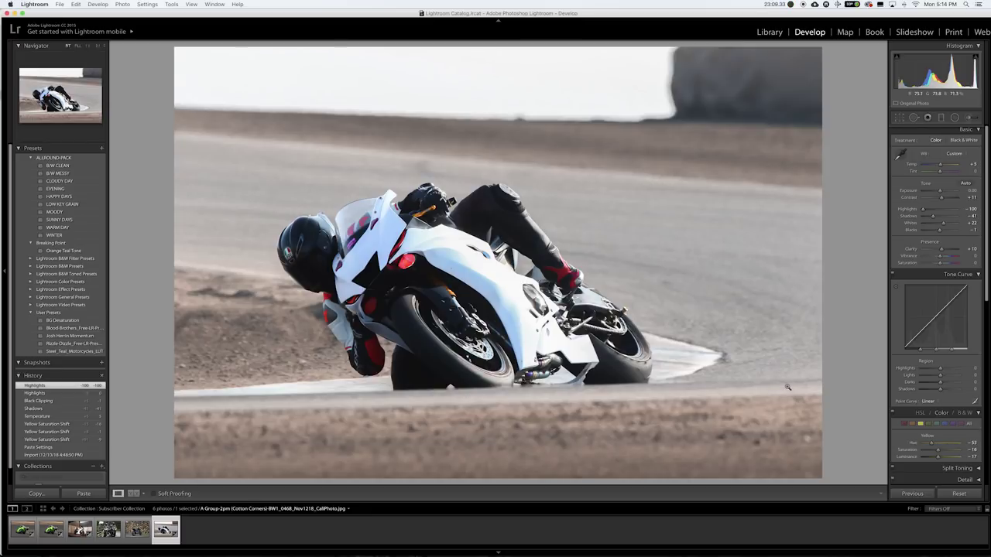
Desaturate the blue tones in HSL and compare with the original.
click(945, 425)
mouse_move(941, 452)
mouse_down()
mouse_move(920, 452)
mouse_move(929, 451)
mouse_up()
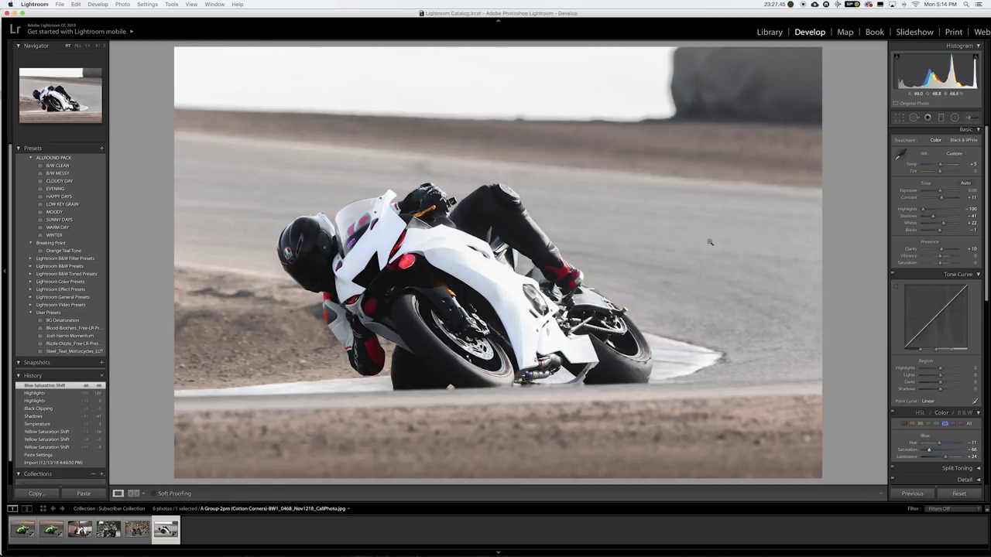
key(backslash)
key(backslash)
key(backslash)
key(backslash)
key(backslash)
key(backslash)
key(backslash)
key(backslash)
key(backslash)
key(backslash)
key(backslash)
key(backslash)
key(backslash)
key(backslash)
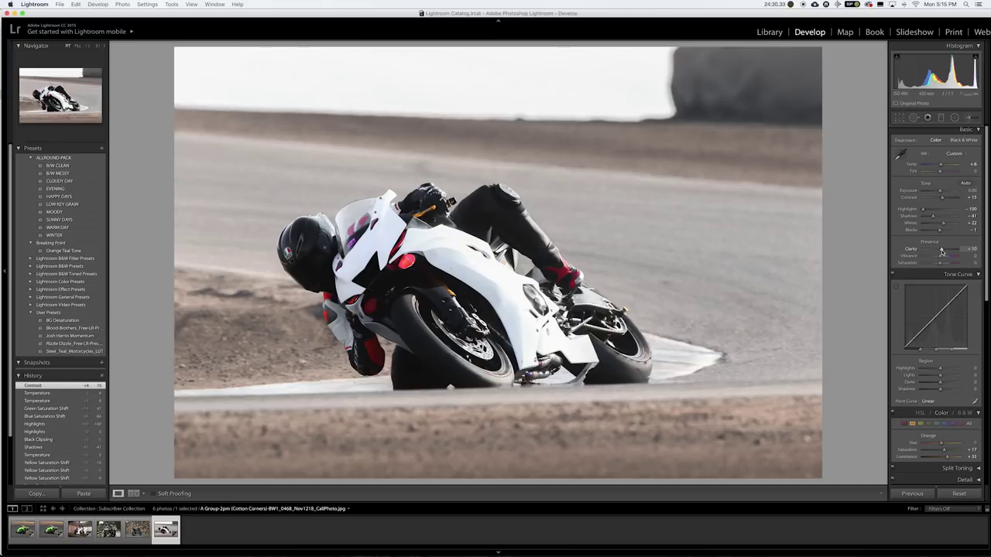
Raise Clarity to +11, check before/after, and bring up the crop overlay.
drag(941, 251, 959, 251)
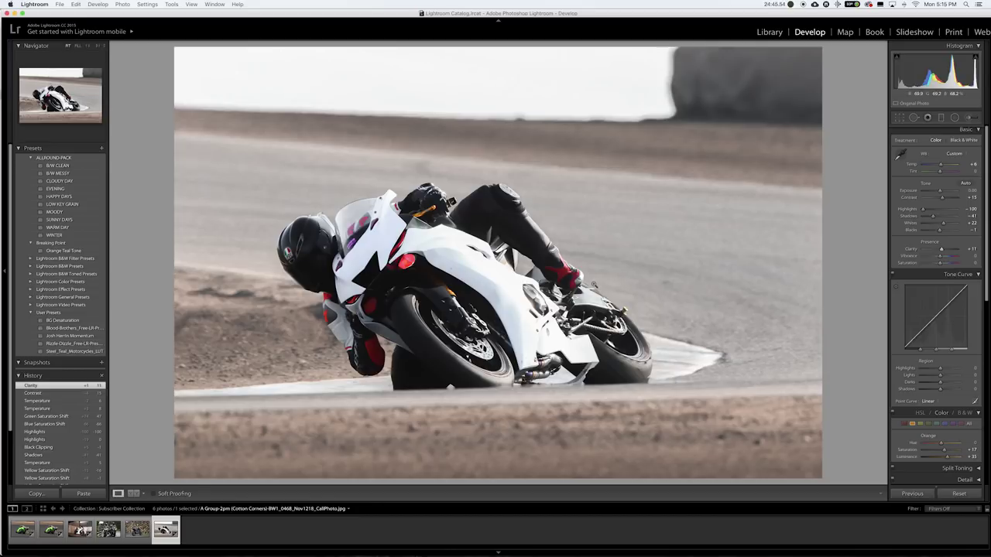
key(backslash)
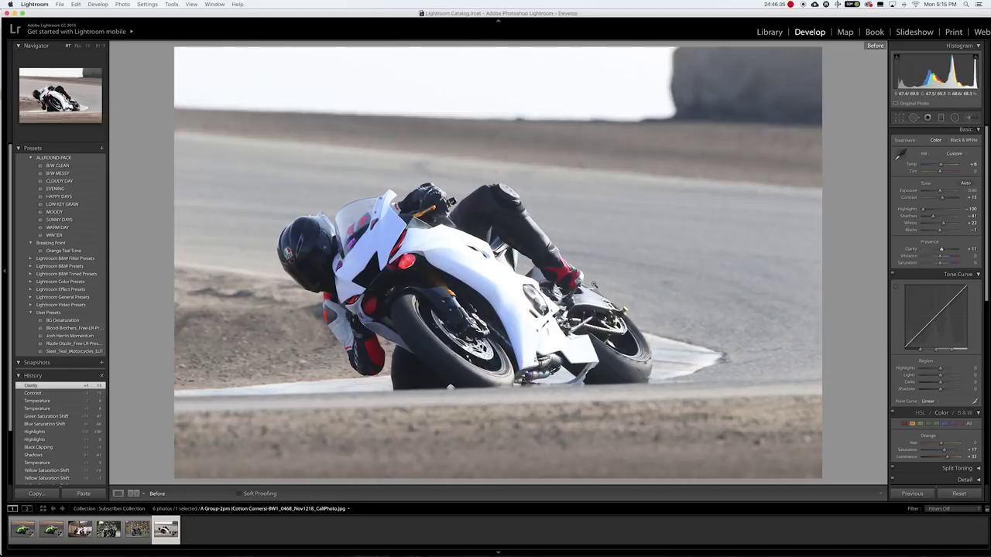
key(backslash)
key(backslash)
key(backslash)
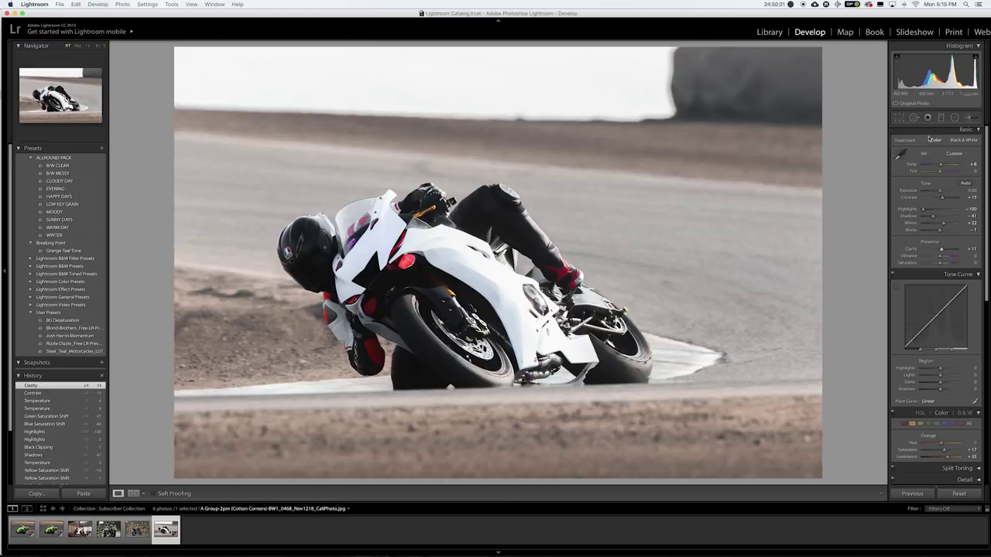
key(r)
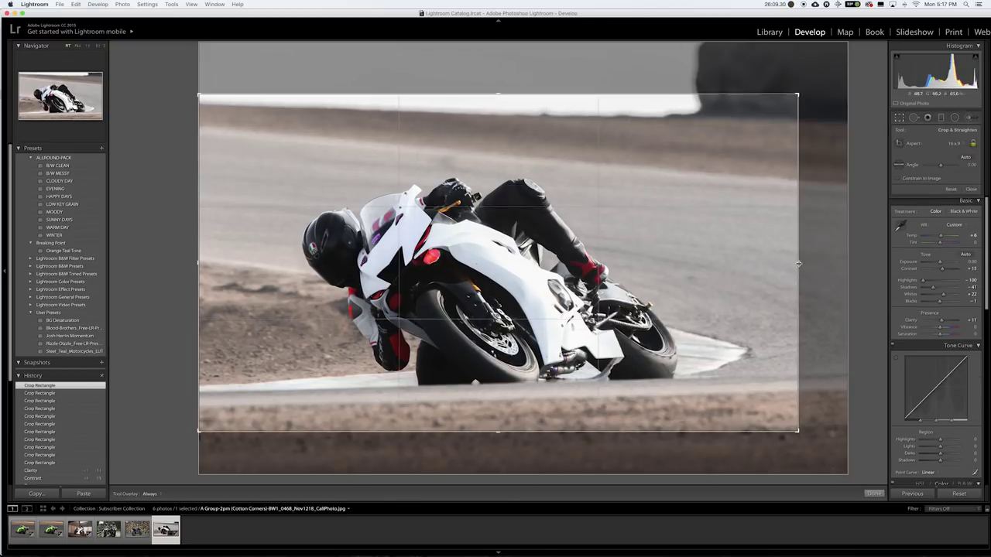
Set the crop aspect to As Shot and tighten the crop from the right edge.
click(957, 145)
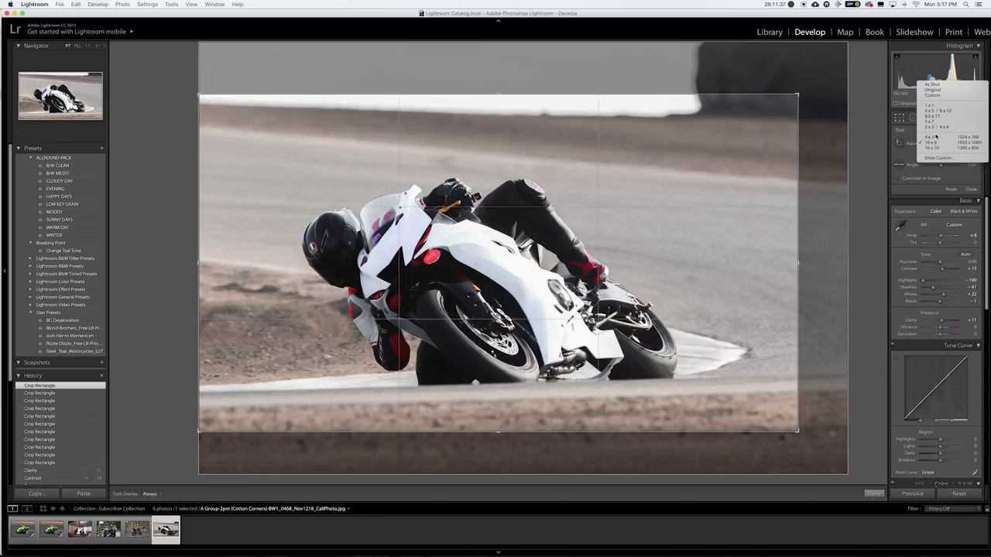
click(942, 86)
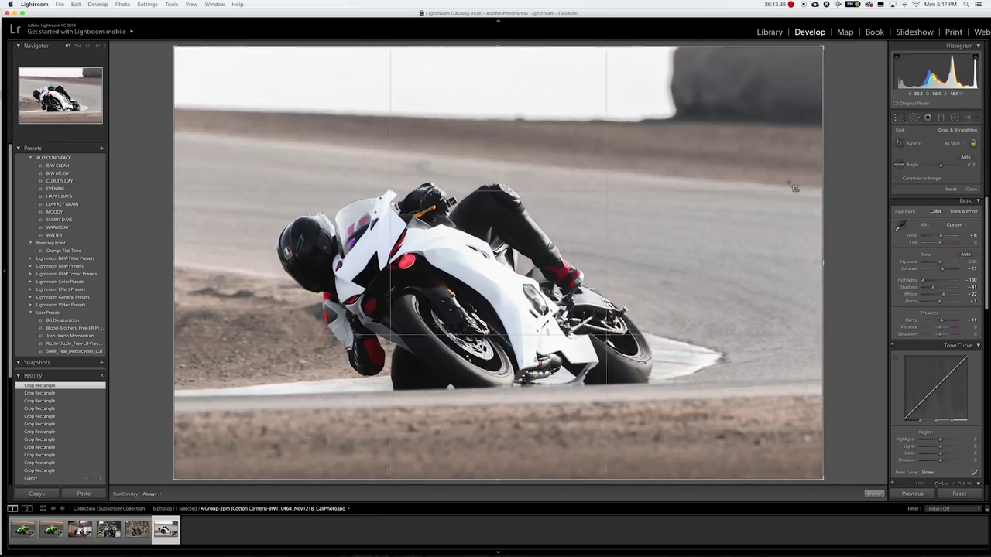
drag(823, 263, 794, 262)
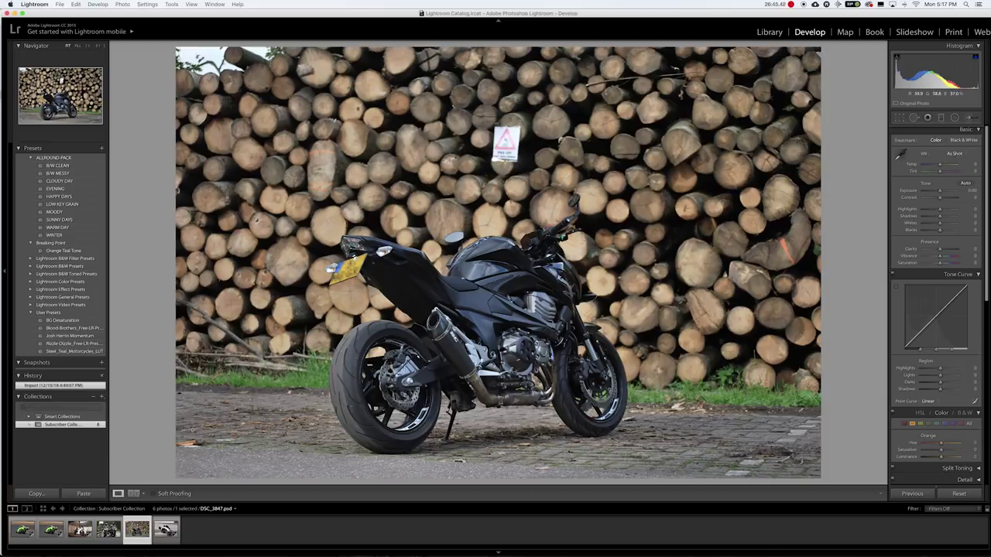
Paste the copied settings onto the black log-pile motorcycle photo and ease highlights to -33.
key(Right)
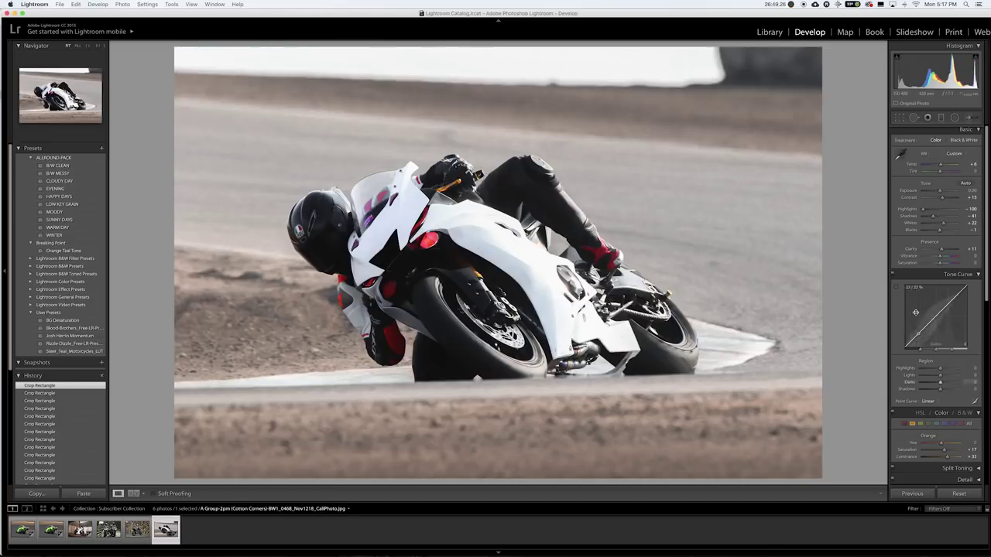
key(Left)
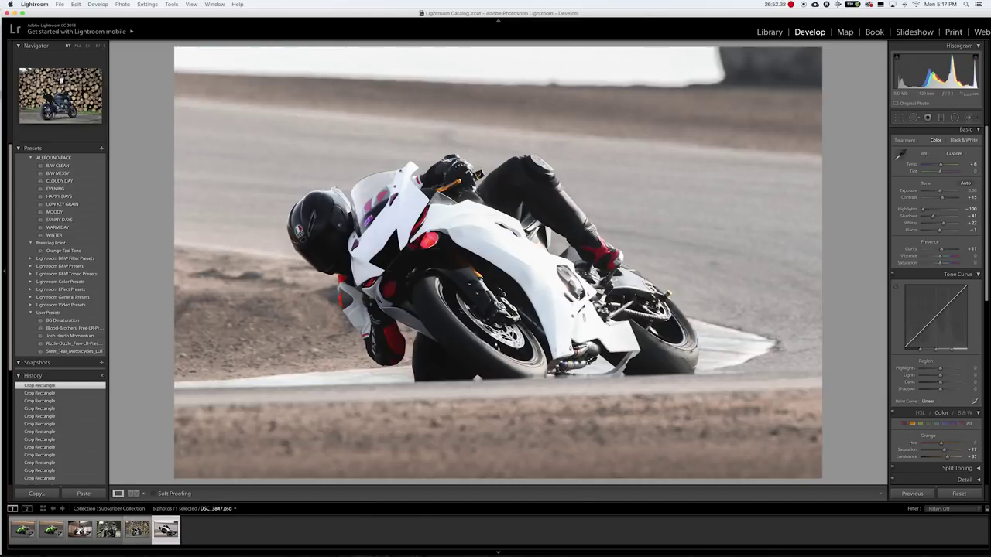
click(83, 494)
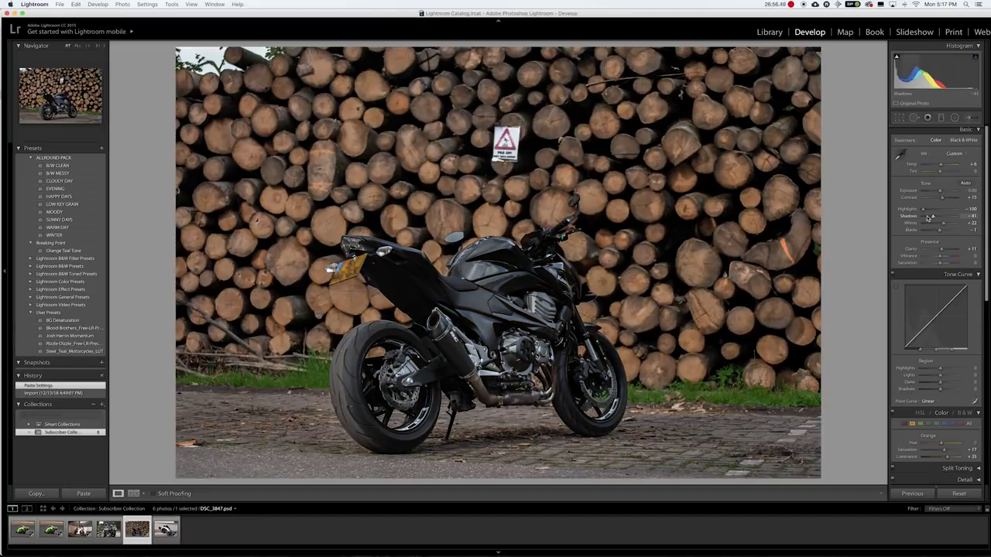
drag(922, 210, 941, 232)
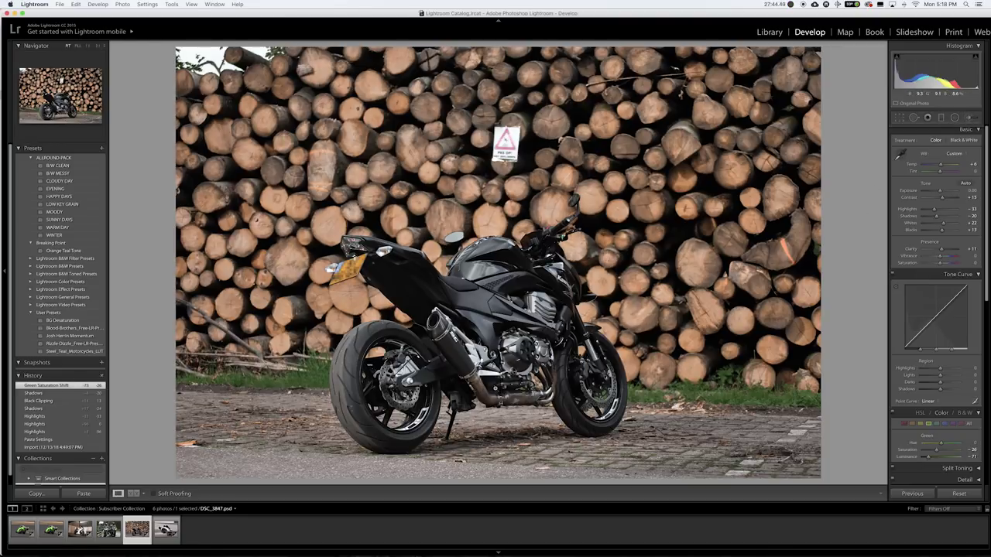
At 1:1 zoom, brush Whites +28 and Saturation +12 over the black motorcycle's exhaust.
click(496, 388)
drag(530, 390, 500, 374)
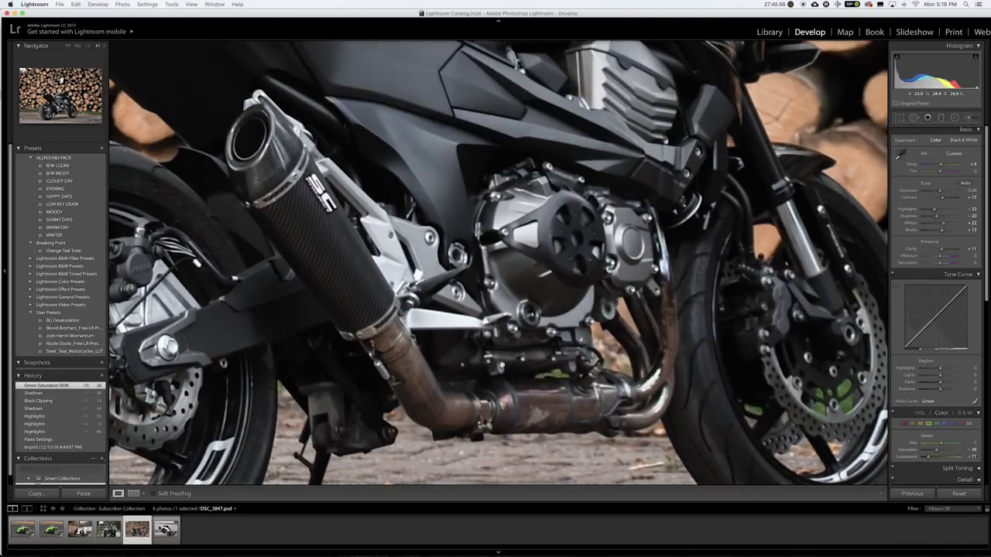
click(967, 117)
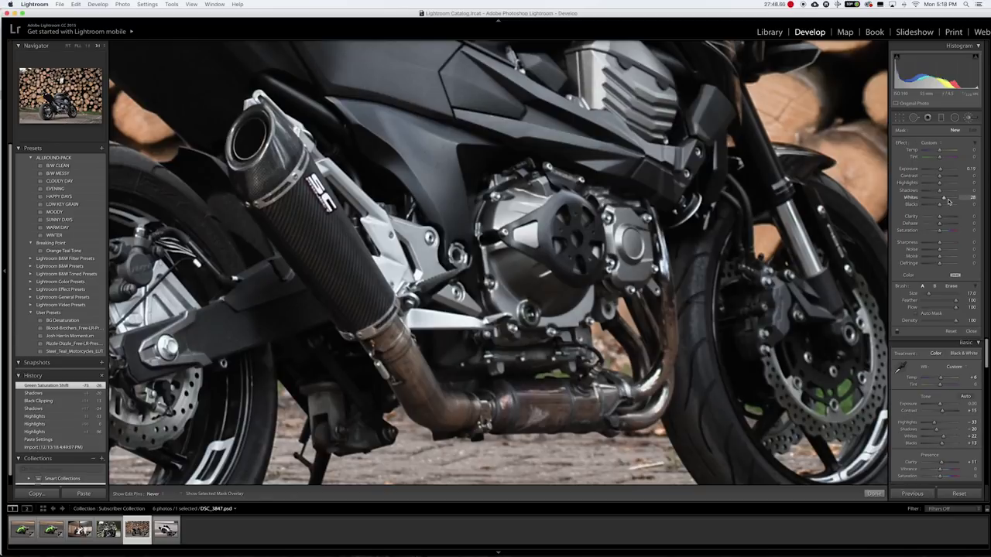
scroll(499, 406, down, 5)
scroll(517, 395, down, 1)
drag(434, 364, 658, 354)
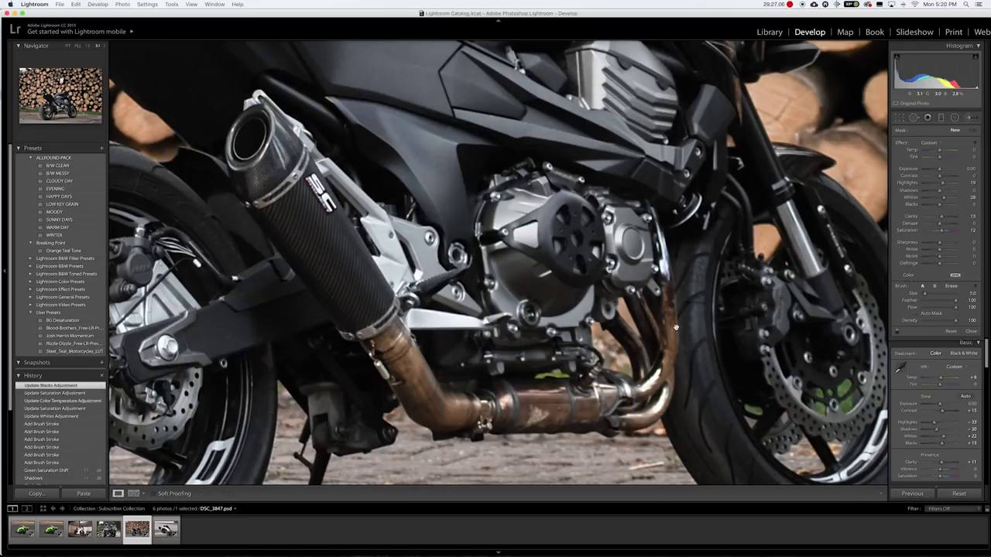
Toggle the Before/After view several times to compare the exhaust edit with the original.
key(backslash)
key(backslash)
key(backslash)
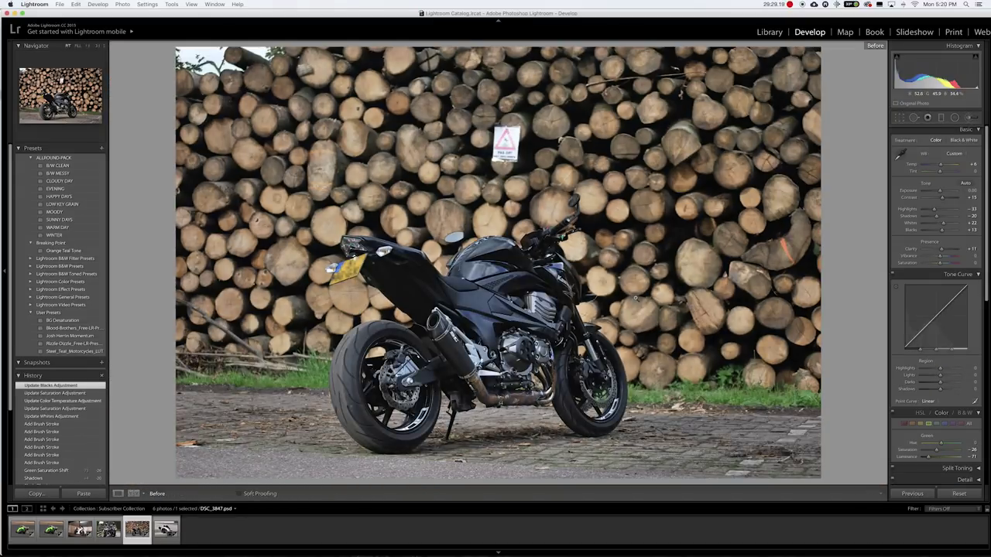
key(backslash)
key(backslash)
key(backslash)
key(backslash)
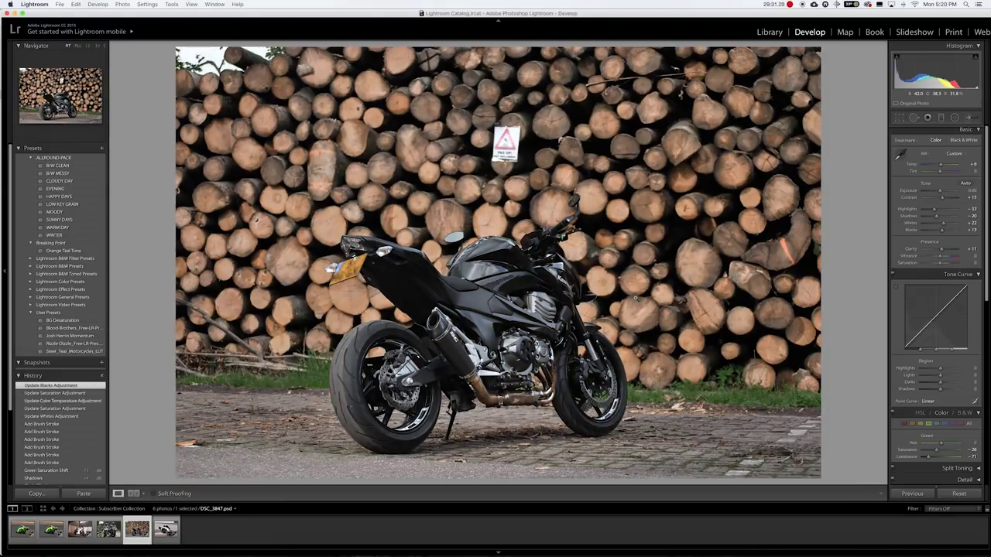
key(backslash)
key(backslash)
key(backslash)
key(backslash)
key(backslash)
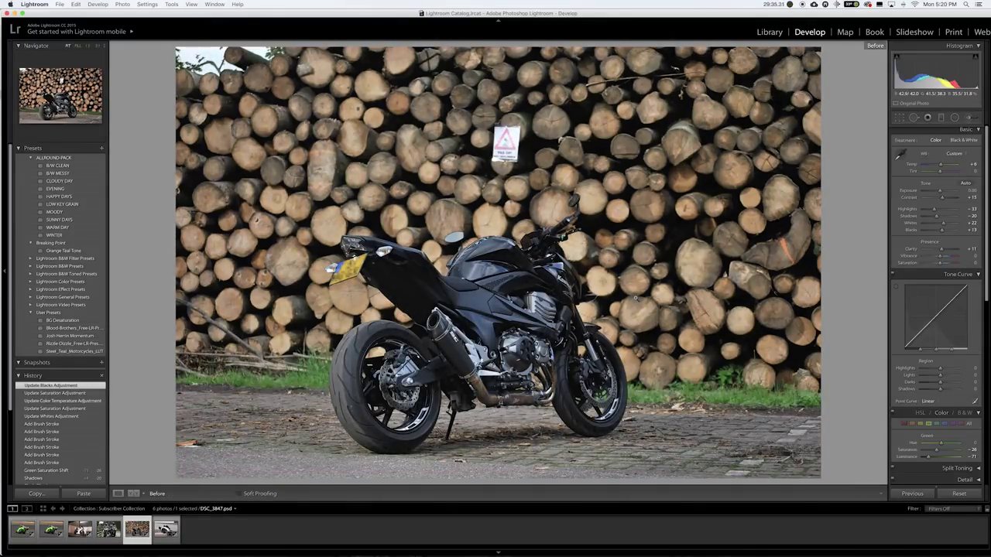
key(backslash)
key(backslash)
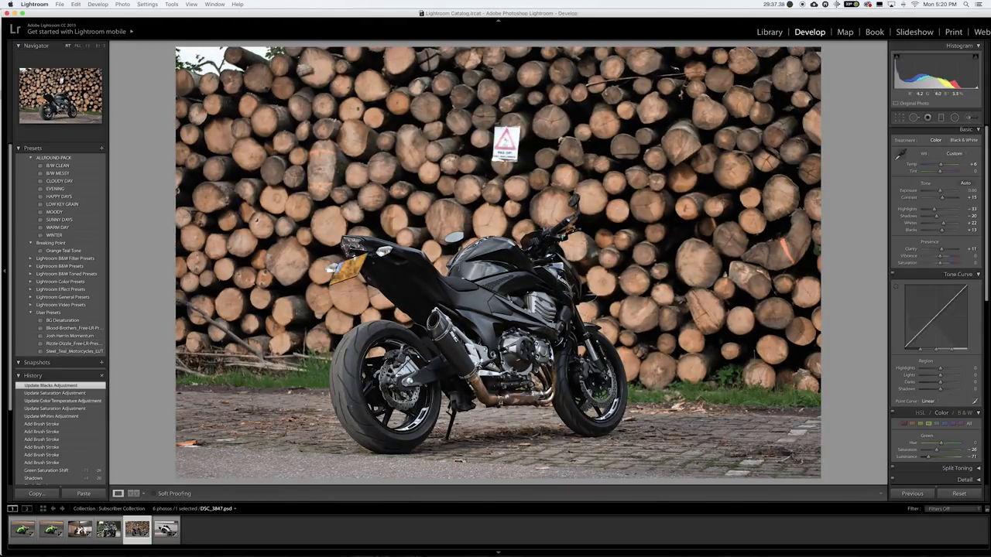
key(backslash)
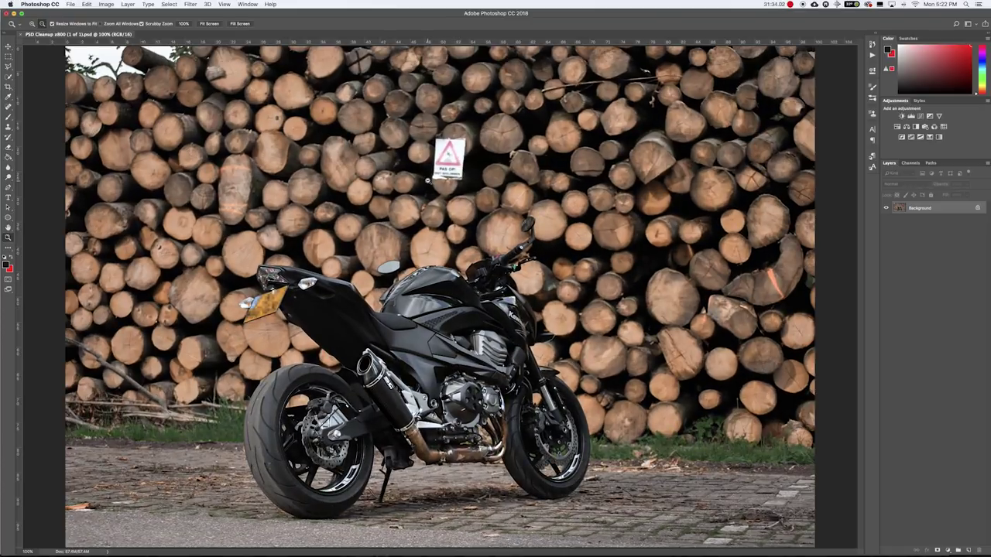
Lasso the warning sign on the log pile and Content-Aware Fill it away.
scroll(441, 116, up, 5)
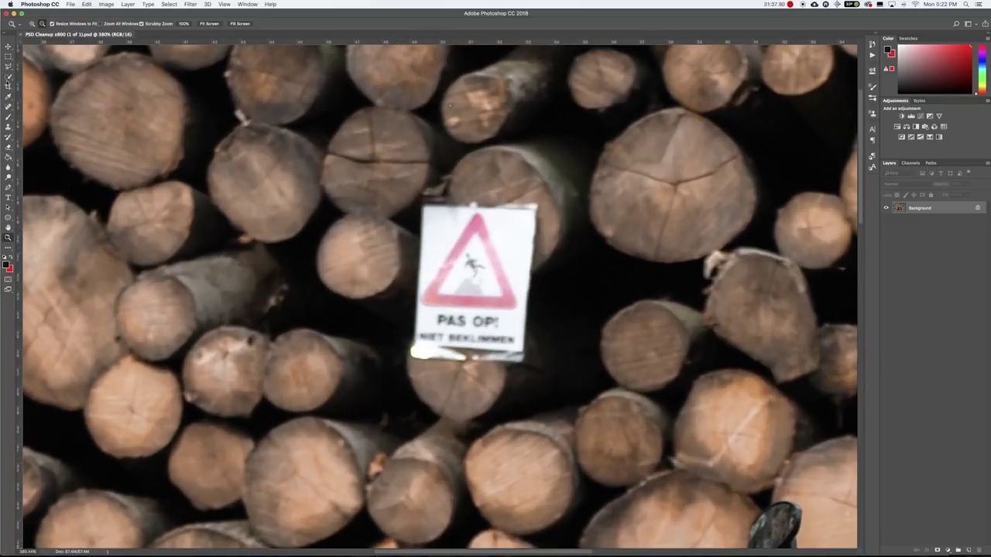
click(8, 67)
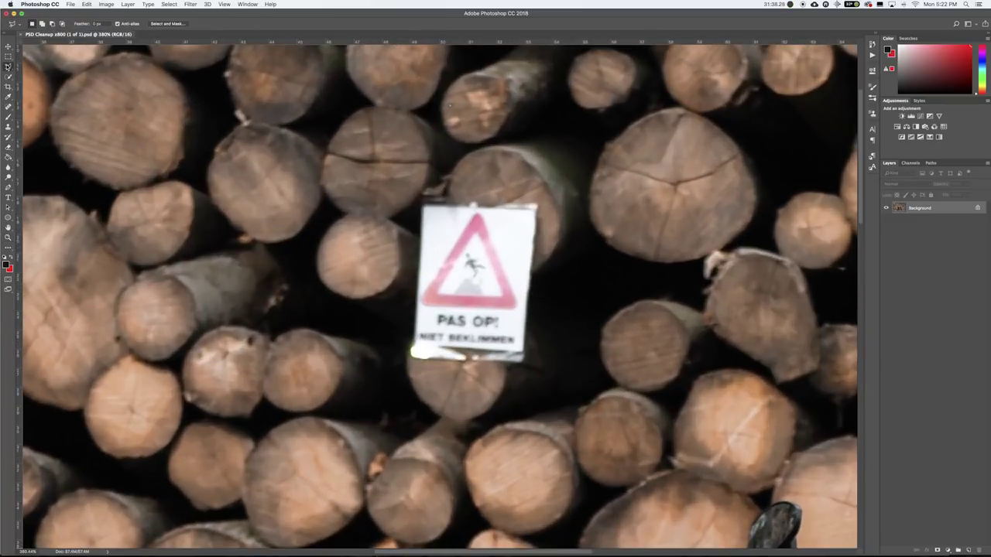
mouse_move(414, 195)
mouse_down()
mouse_move(555, 200)
mouse_move(561, 276)
mouse_move(532, 379)
mouse_move(442, 378)
mouse_move(394, 363)
mouse_move(417, 195)
mouse_up()
right_click(491, 263)
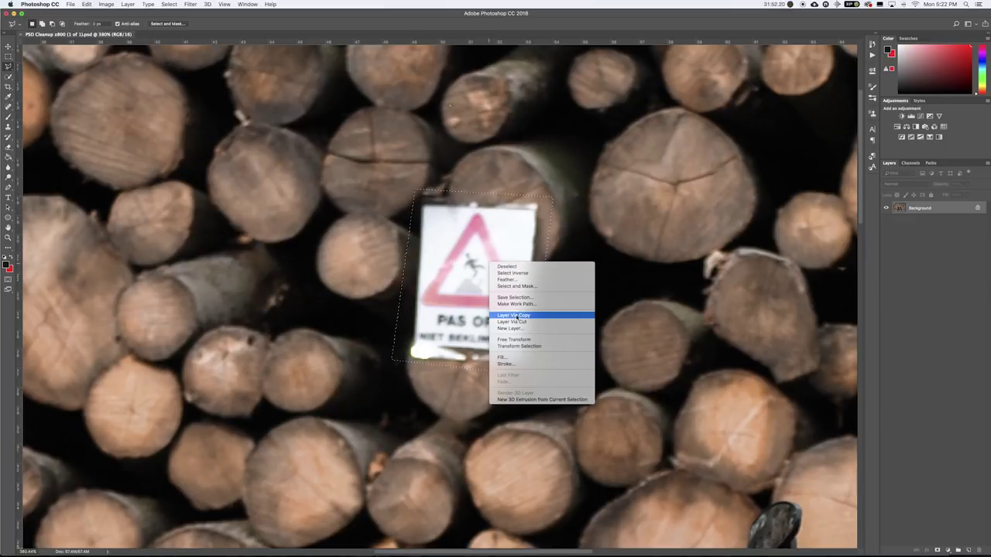
click(504, 357)
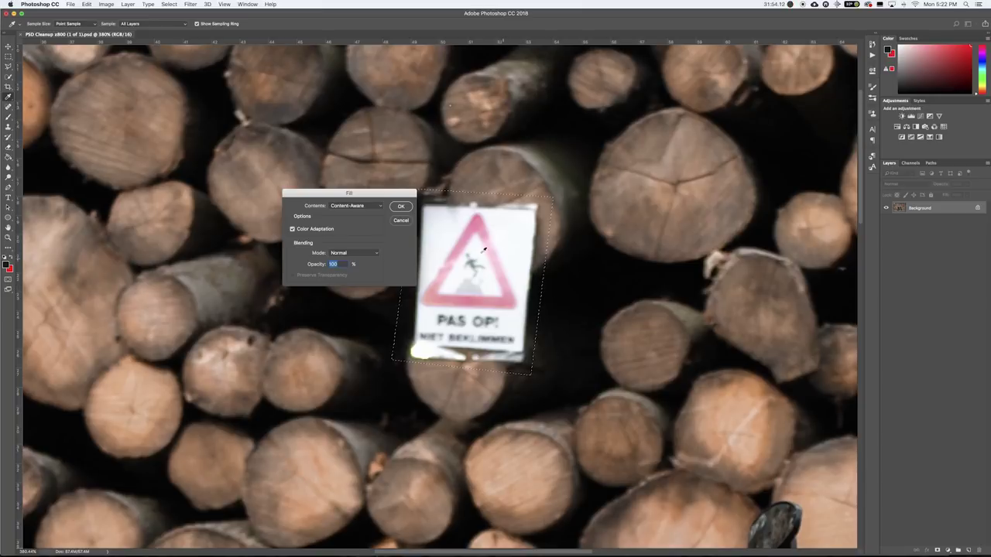
click(352, 206)
click(350, 206)
click(401, 206)
Deselect and save the cleaned-up image.
right_click(489, 222)
click(511, 226)
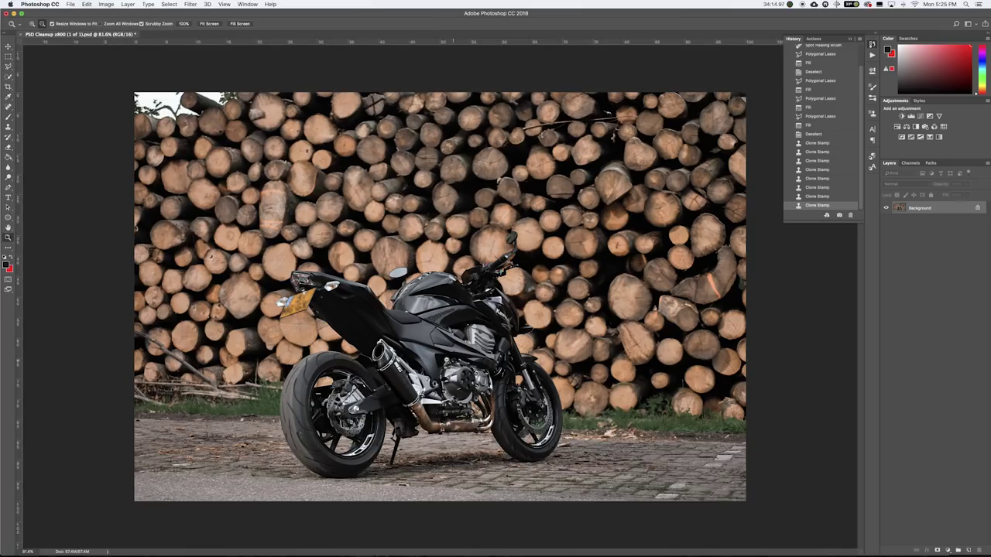
key(super+s)
Crop with ratio fields 1080 by 1350, centre the frame on the bike, and apply.
key(c)
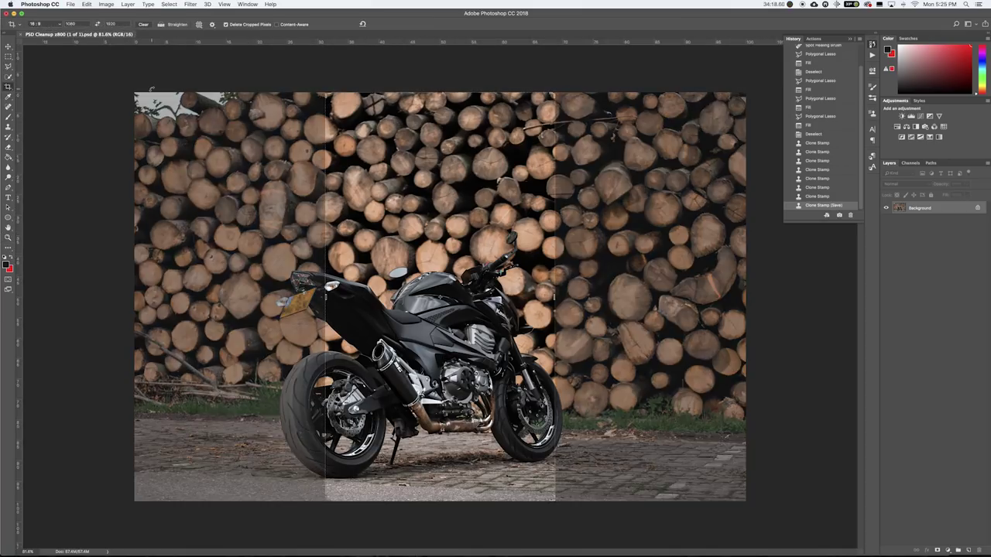
click(44, 24)
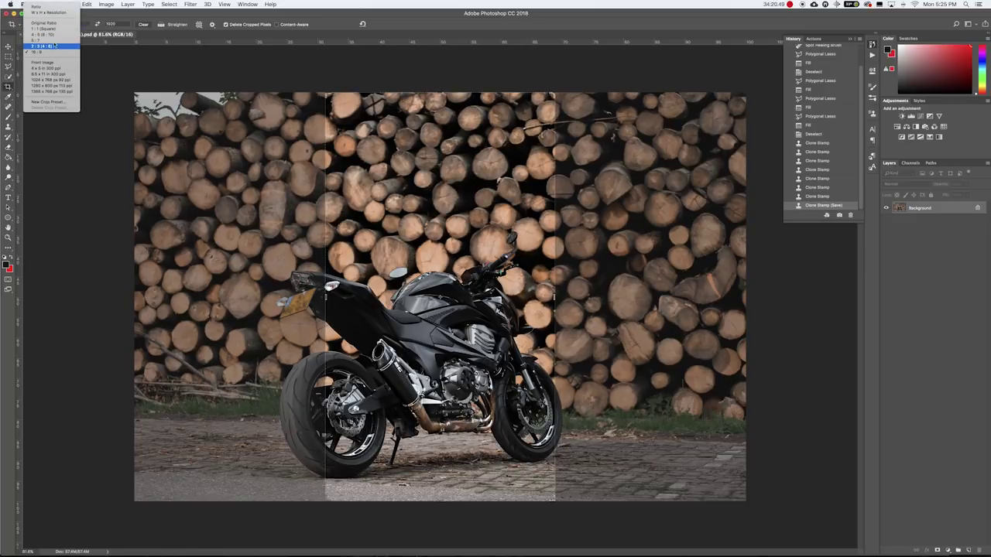
key(Escape)
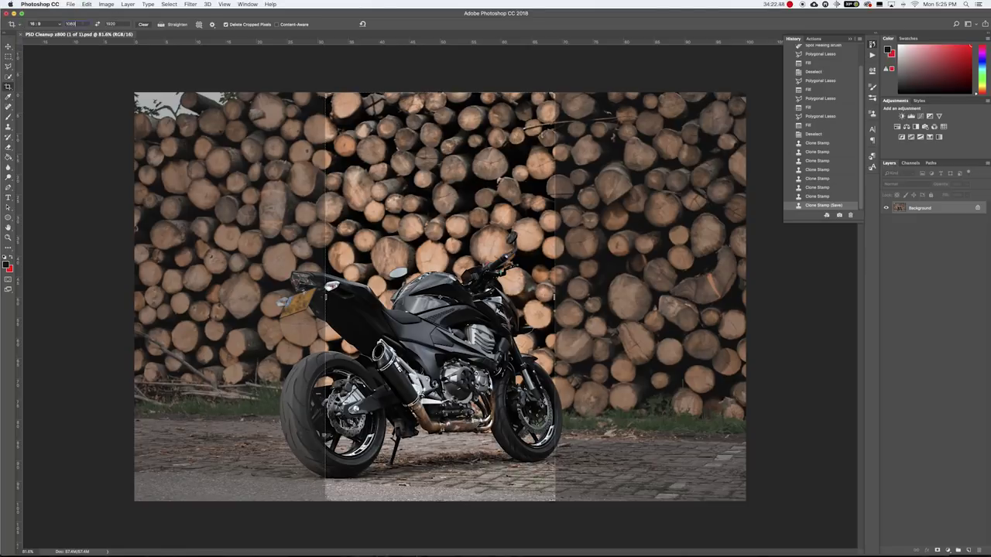
text(1350)
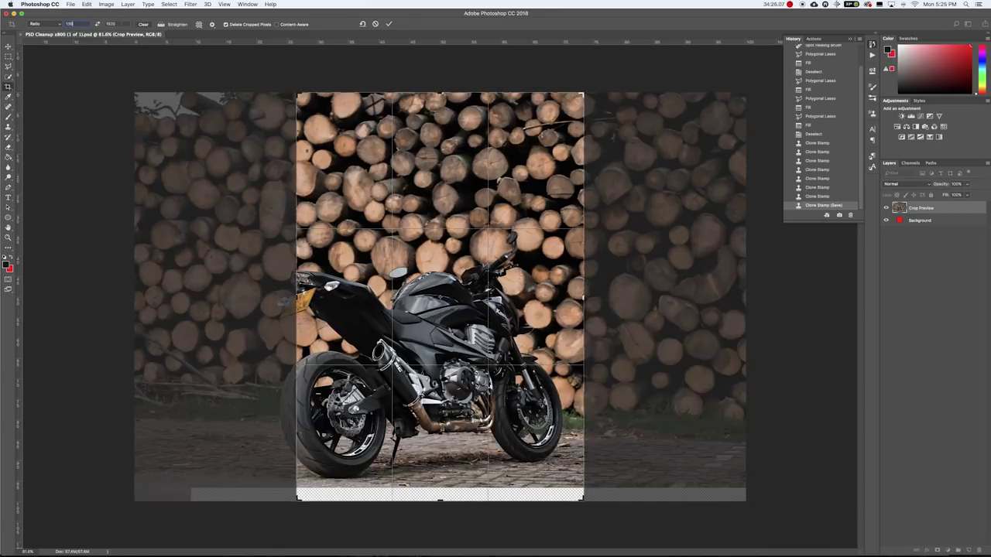
key(Tab)
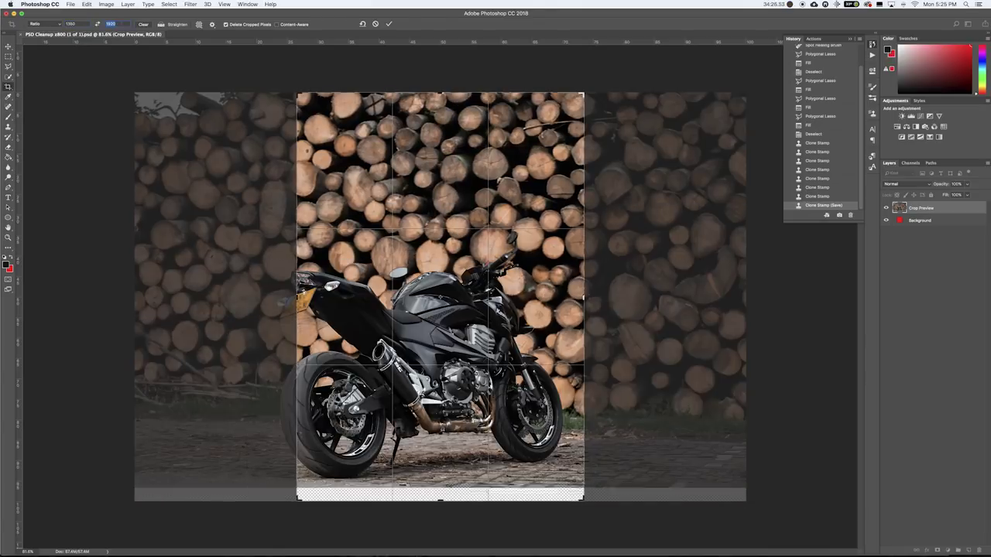
text(1080)
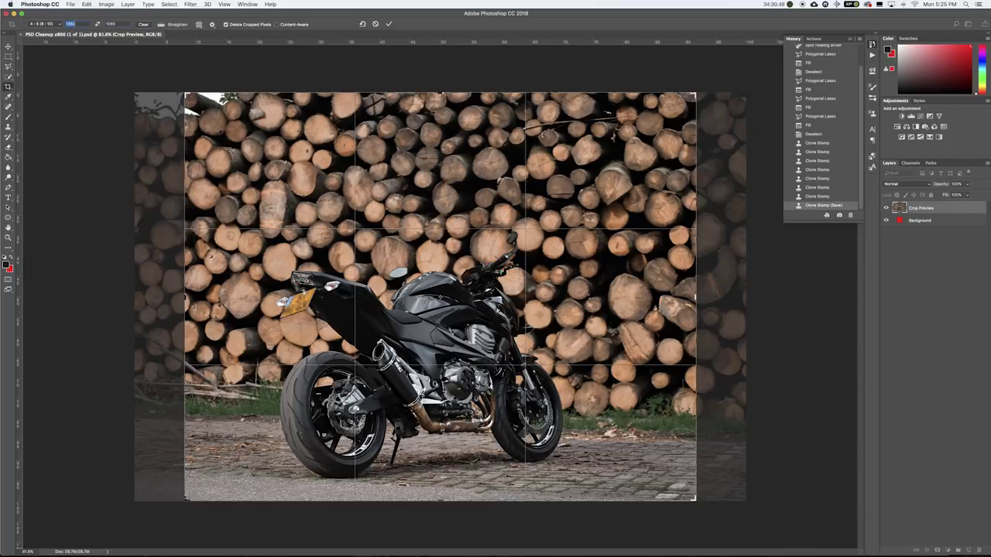
text(1080)
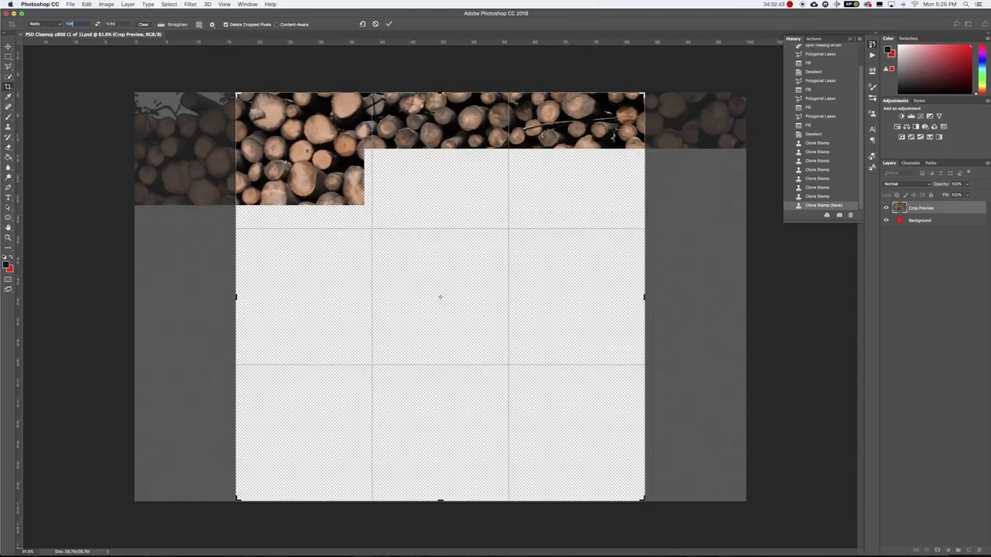
key(Tab)
text(1350)
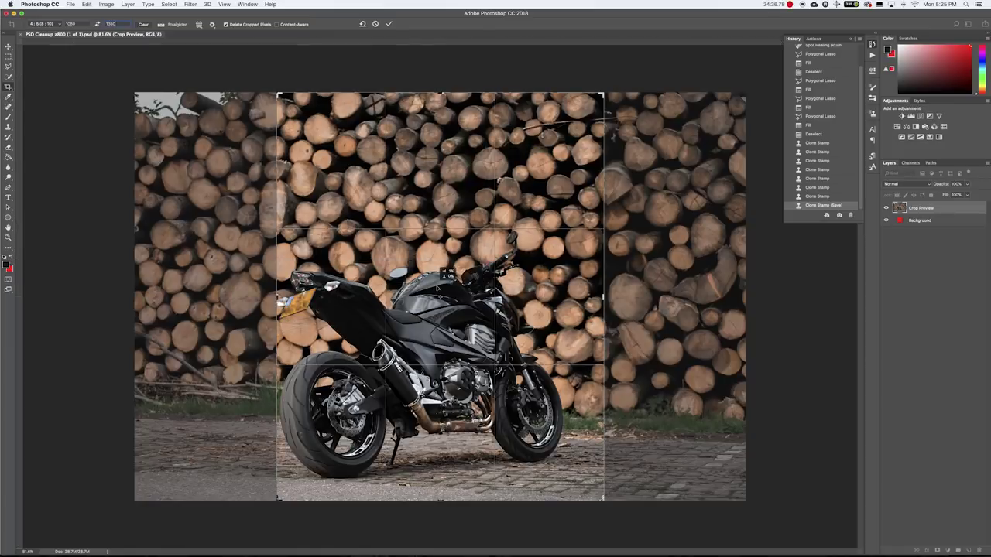
drag(430, 287, 449, 287)
key(Return)
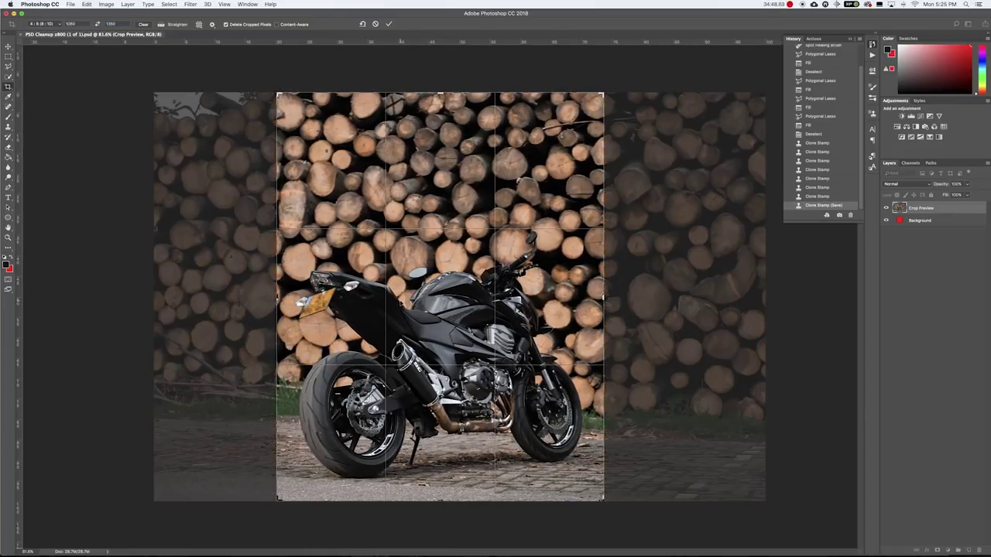
Save a copy as 'PSD Cleanup z800 (1 of 1 Cropped).psd'.
key(super+shift+s)
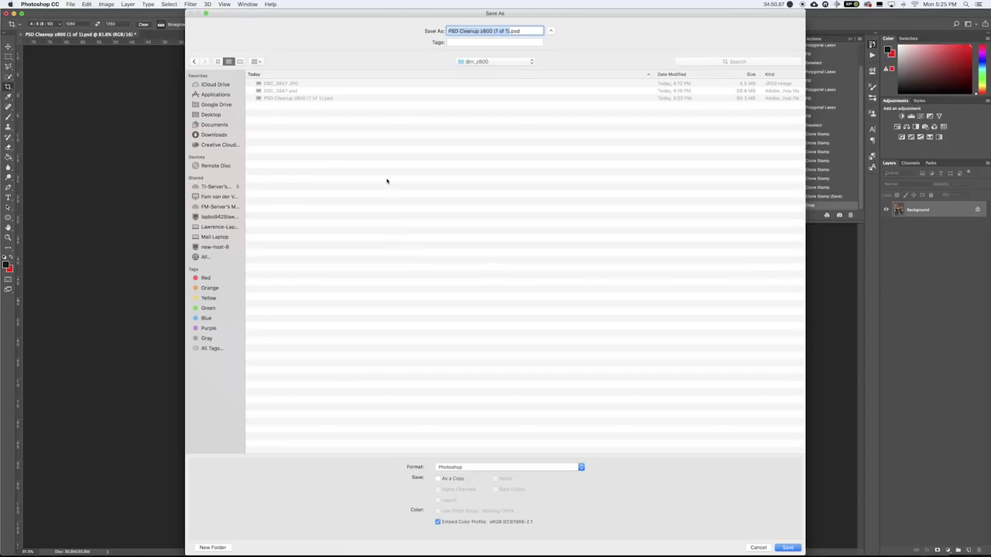
click(507, 31)
text(Cropped)
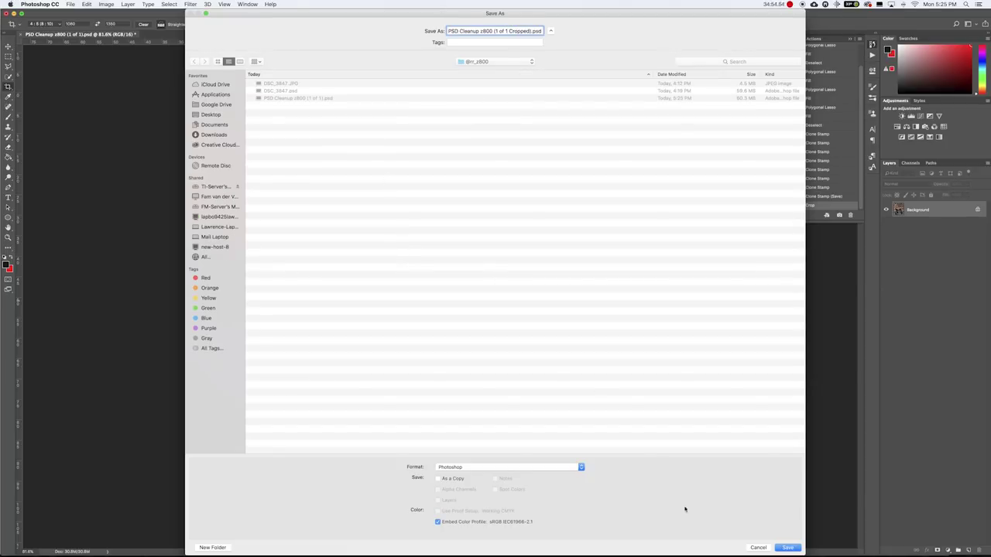
click(798, 548)
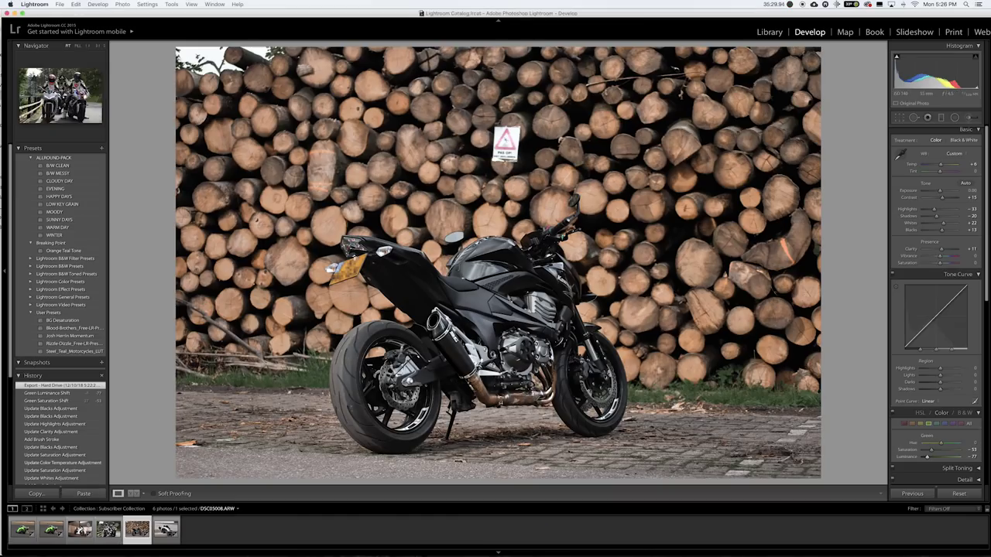
Select the three-rider group photo in the Lightroom filmstrip.
click(108, 529)
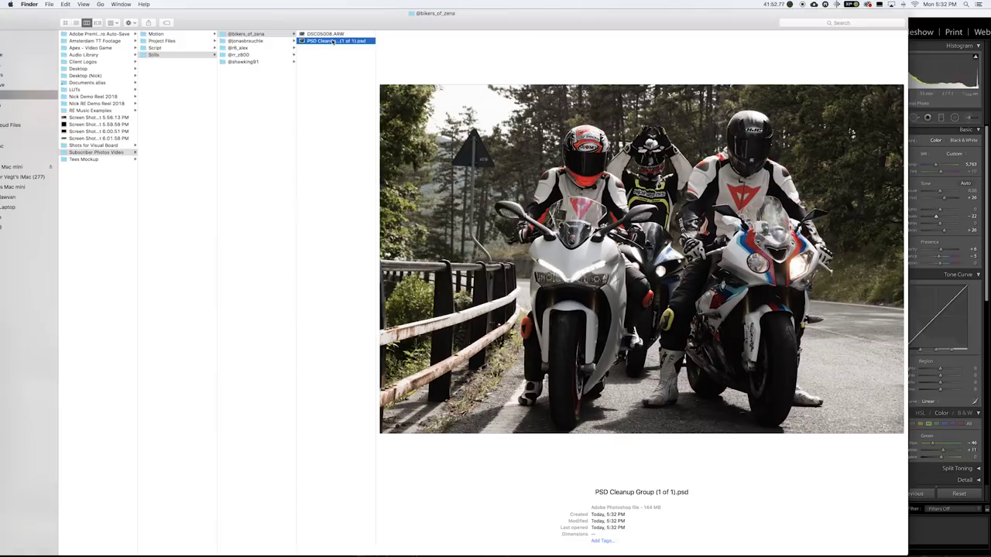
Open the group photo's PSD file and zoom in on the road sign.
double_click(331, 40)
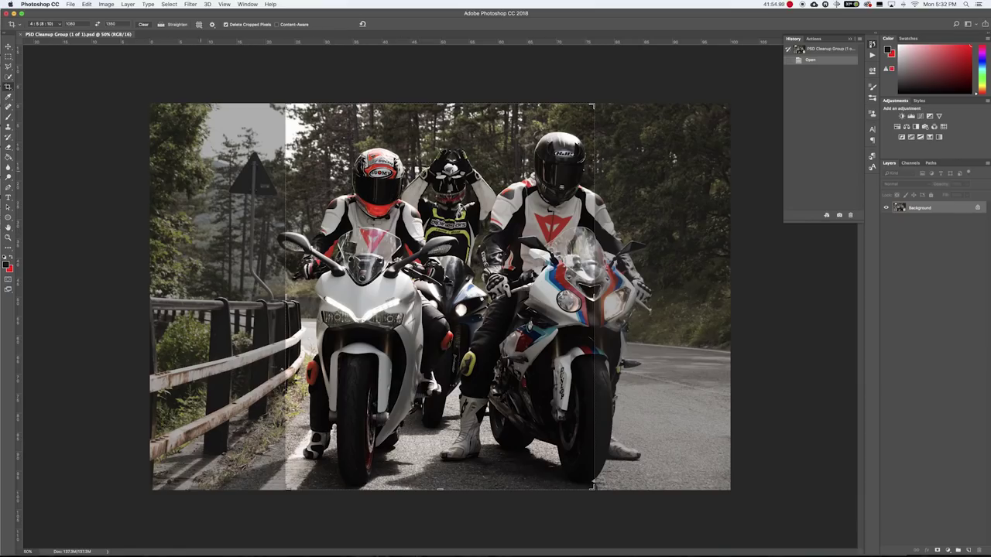
key(a)
key(z)
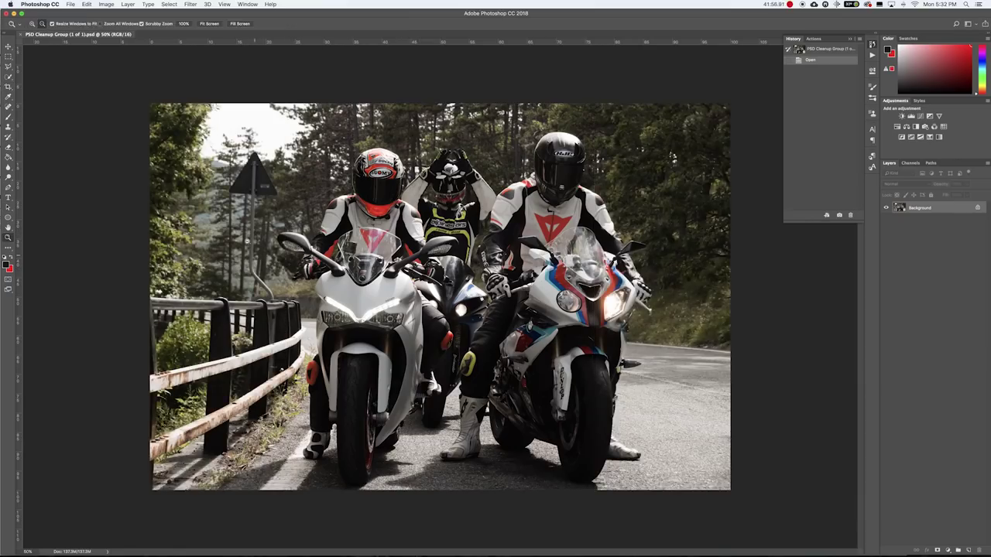
mouse_move(241, 178)
mouse_down()
mouse_move(205, 166)
mouse_move(223, 192)
mouse_up()
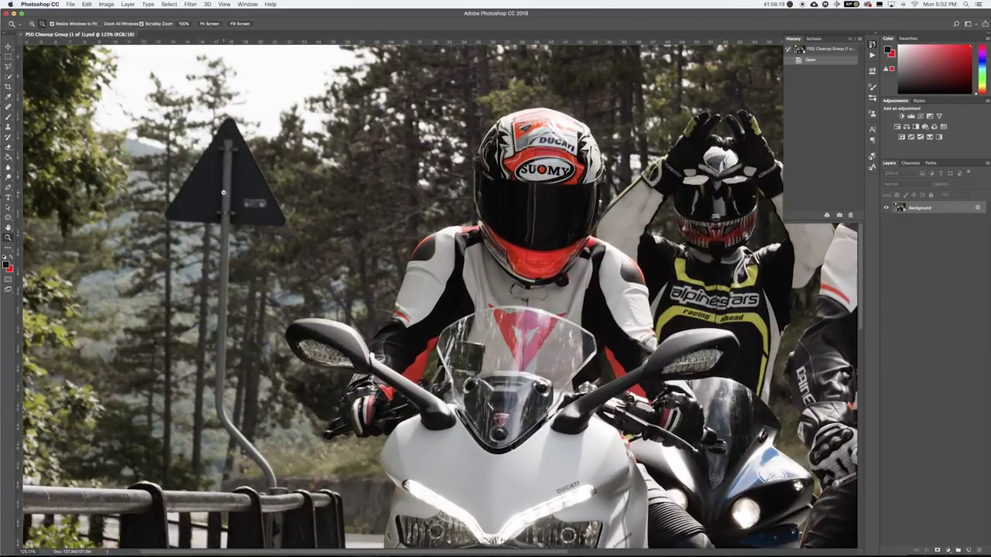
Lasso the road sign and pole, Content-Aware Fill them, then deselect.
key(l)
mouse_move(238, 116)
mouse_down()
mouse_move(301, 234)
mouse_move(244, 232)
mouse_move(230, 271)
mouse_move(233, 402)
mouse_move(264, 480)
mouse_move(233, 124)
mouse_up()
right_click(237, 155)
key(Return)
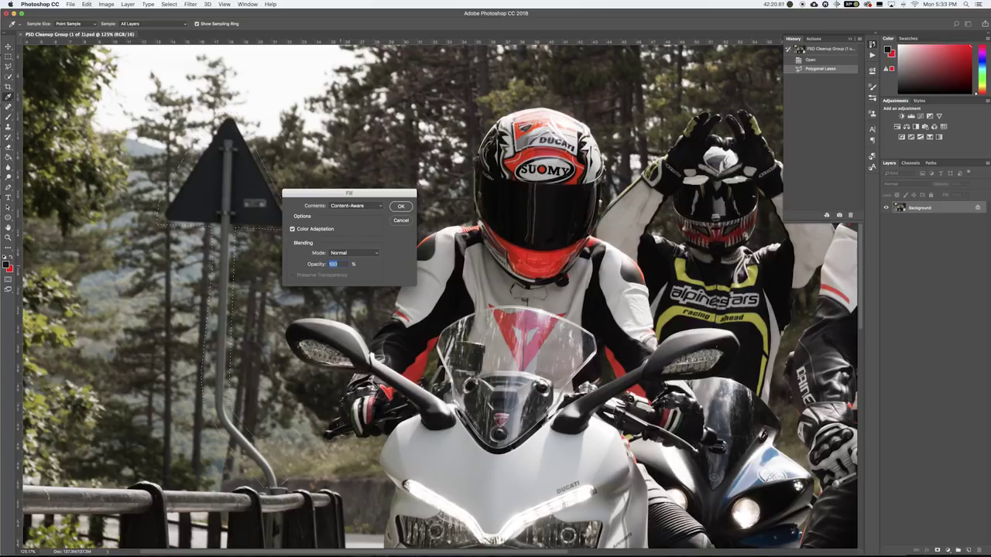
click(402, 207)
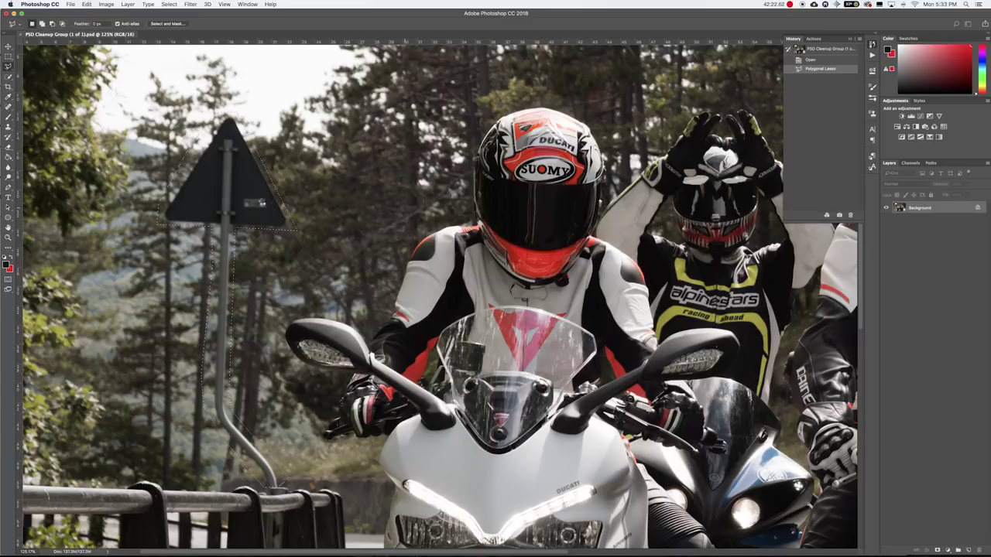
right_click(261, 190)
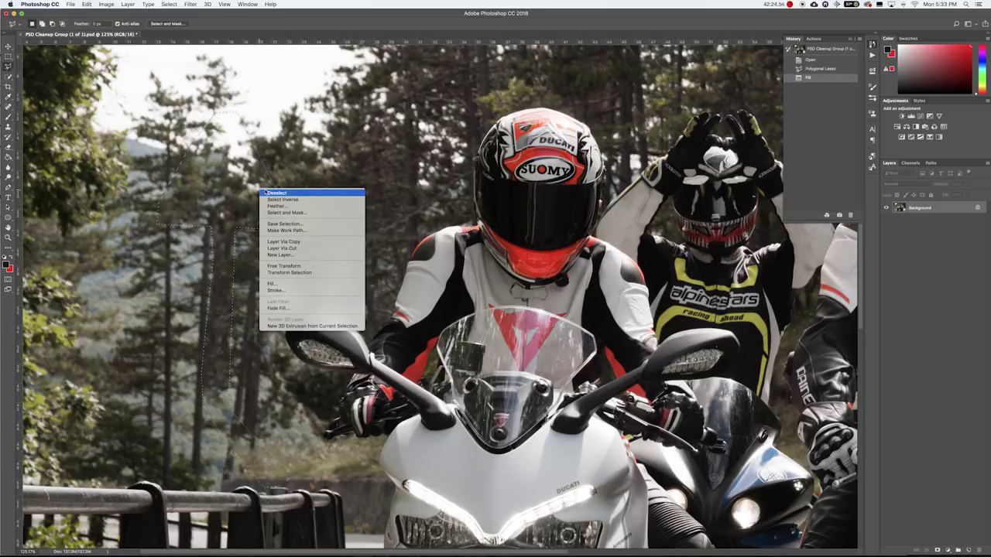
click(267, 199)
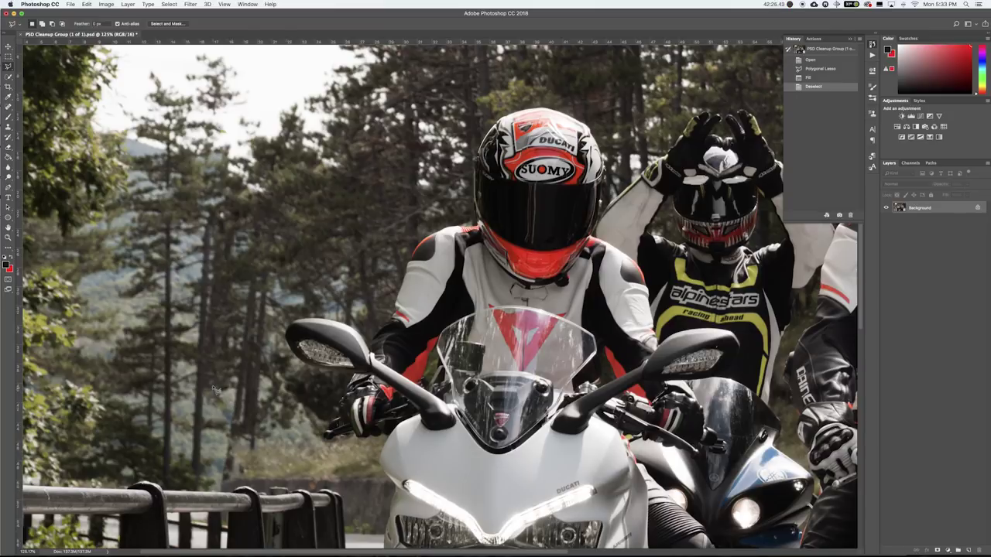
Clone Stamp over the leftover traces where the pole stood.
scroll(218, 388, down, 6)
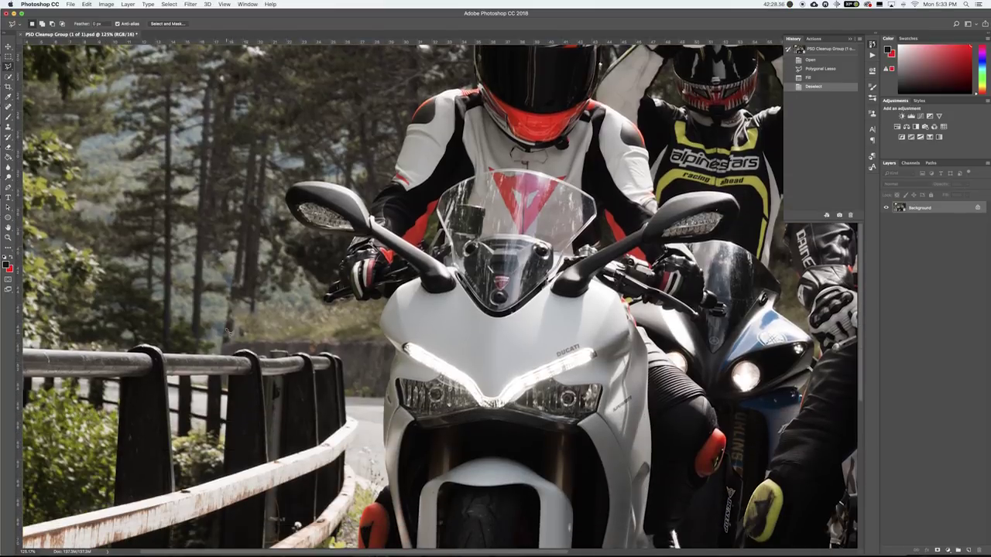
key(s)
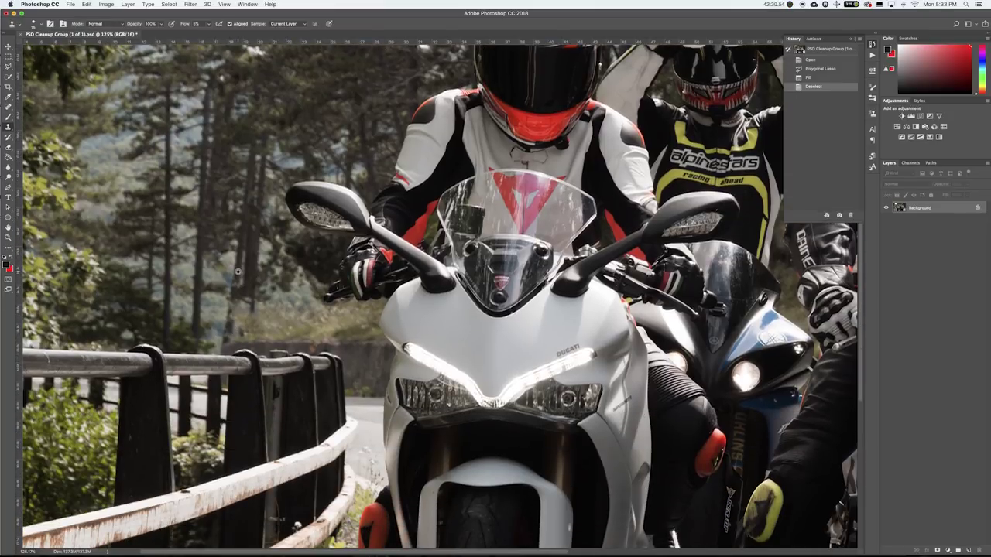
click(234, 300)
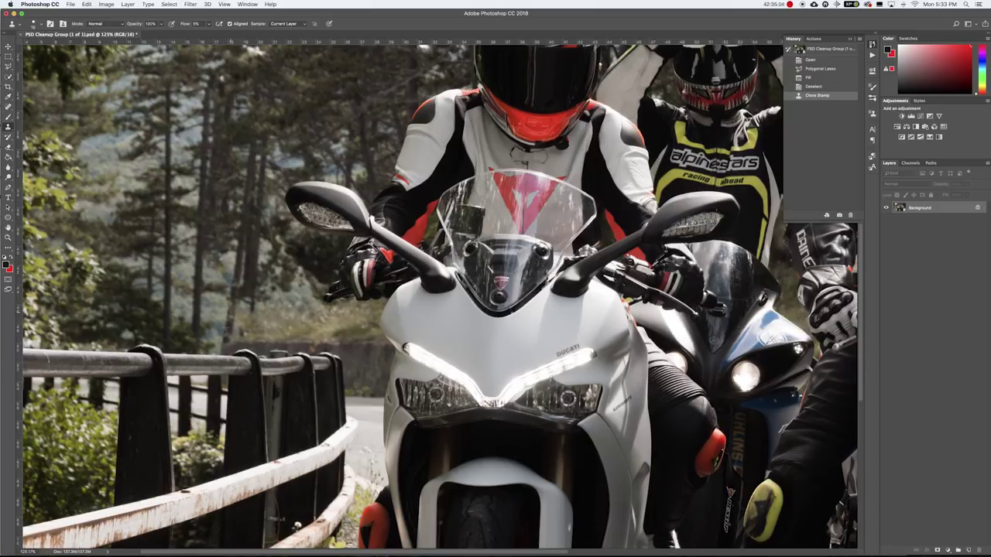
click(253, 286)
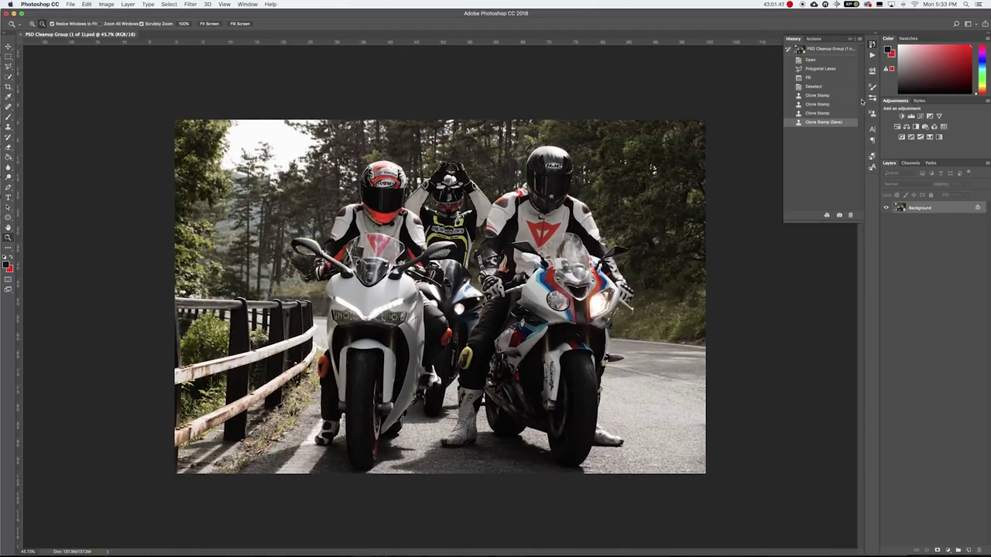
click(815, 69)
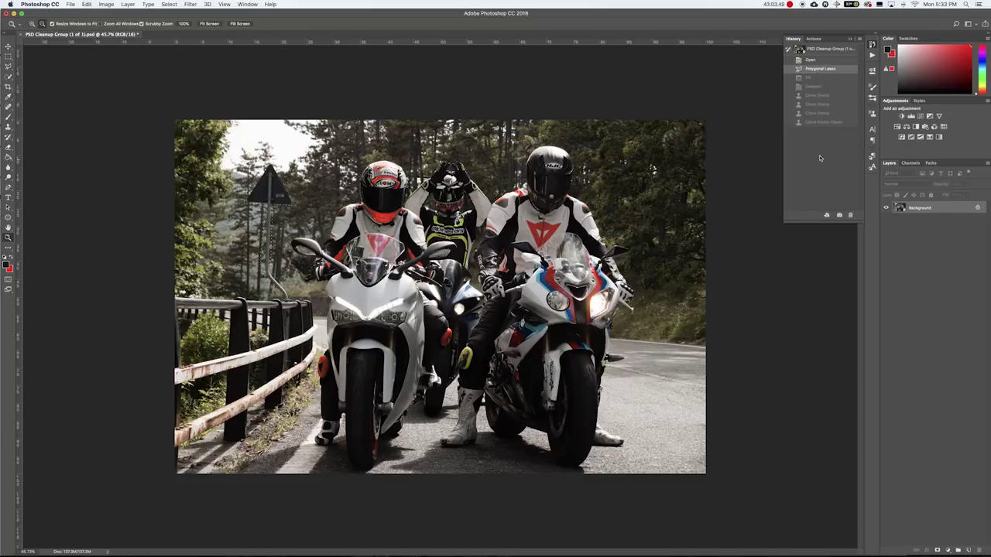
click(827, 122)
click(819, 68)
click(820, 122)
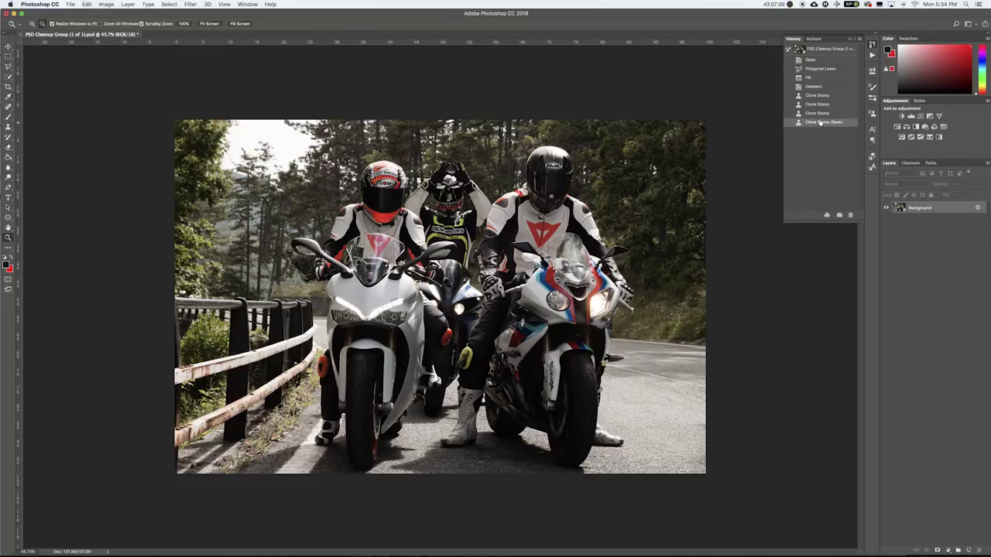
click(815, 69)
click(816, 122)
Convert the background to Layer 0 and duplicate it.
click(976, 207)
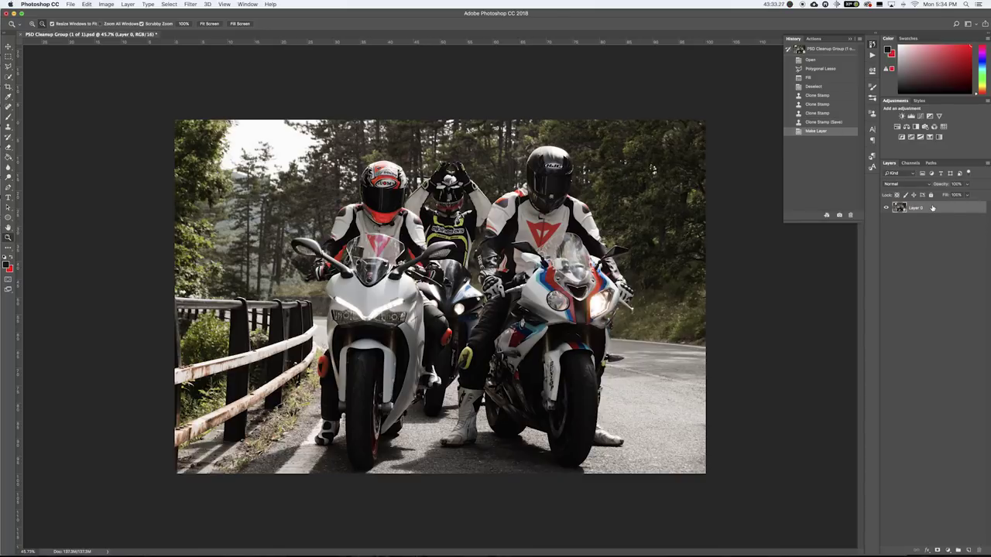
right_click(933, 208)
click(852, 238)
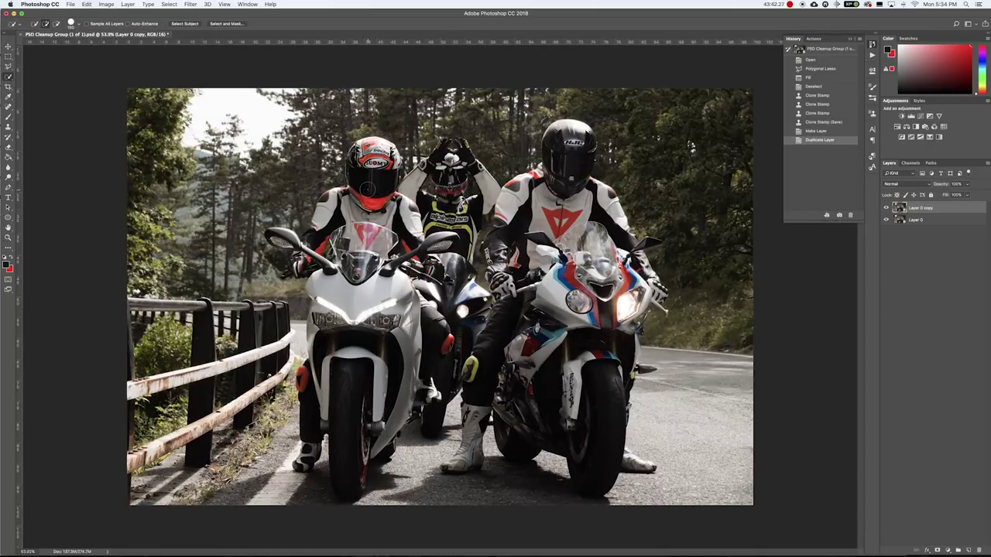
Quick-select the riders and bikes, inspect the edge up close, then enlarge the brush.
mouse_move(374, 177)
mouse_down()
mouse_move(358, 157)
mouse_move(383, 147)
mouse_move(360, 158)
mouse_move(376, 169)
mouse_move(346, 151)
mouse_up()
mouse_move(356, 199)
mouse_down()
mouse_move(336, 226)
mouse_move(345, 186)
mouse_move(355, 200)
mouse_up()
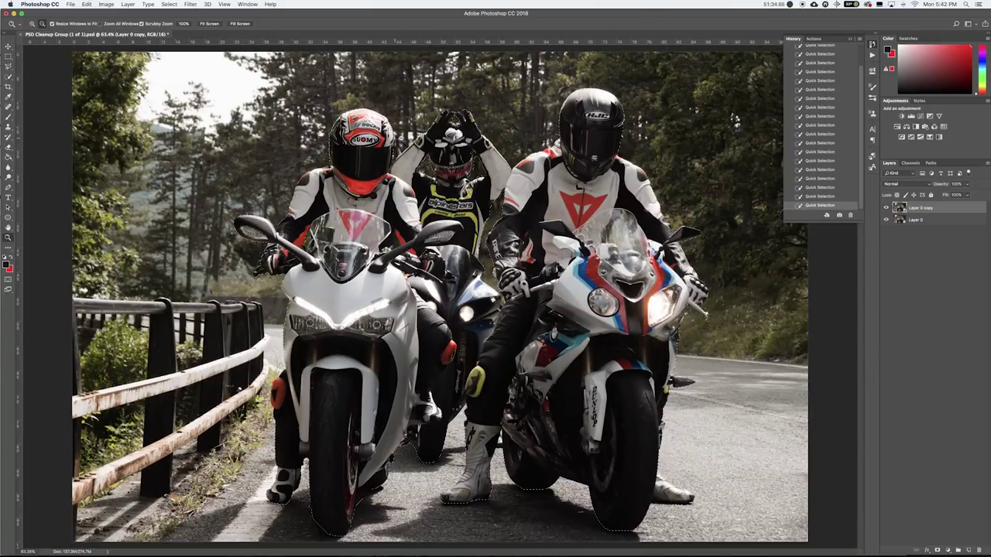
click(400, 138)
click(425, 135)
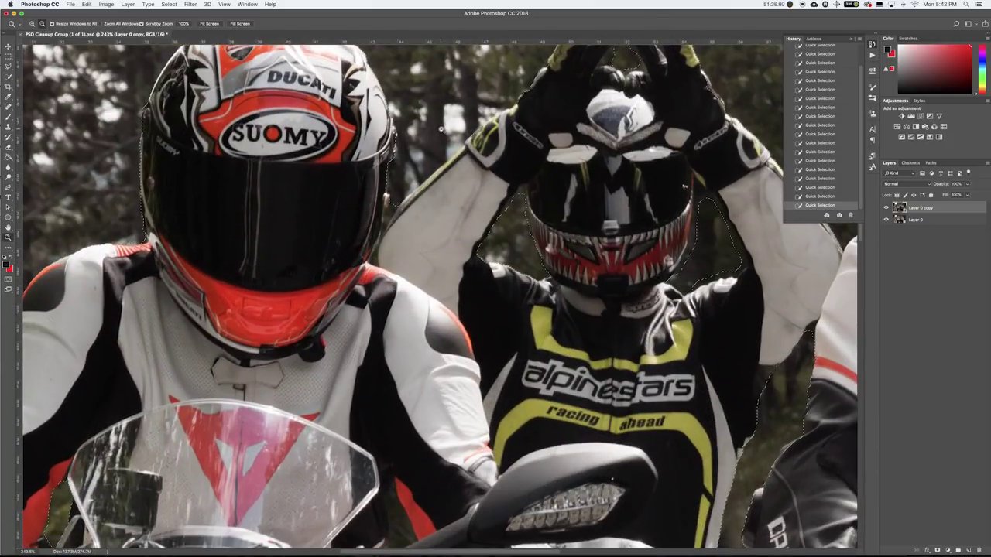
click(440, 130)
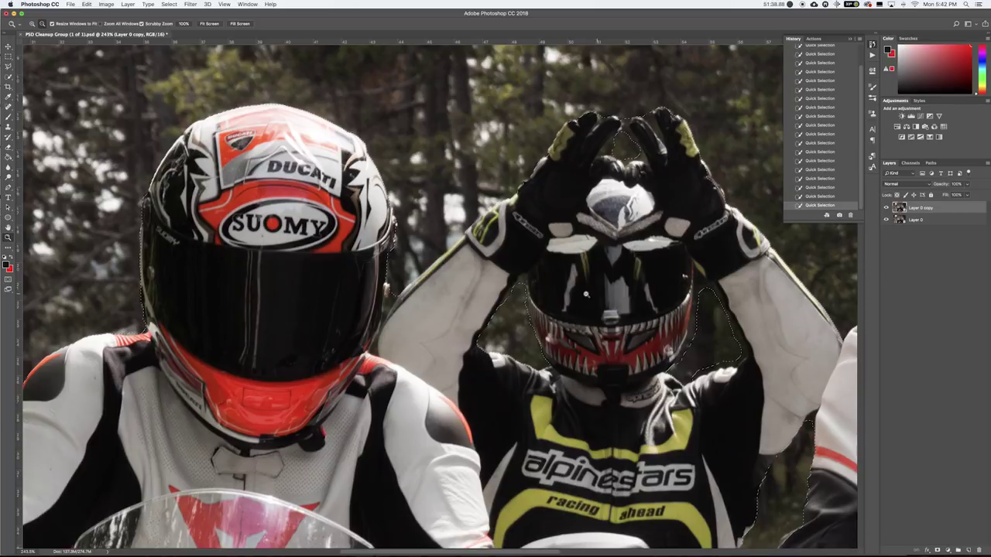
drag(517, 133, 489, 181)
key(ctrl+0)
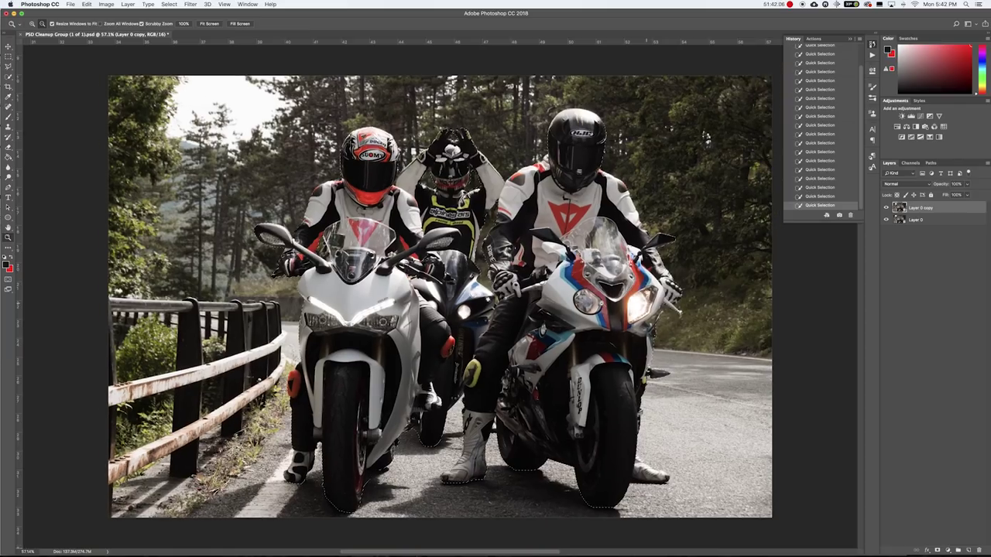
key(w)
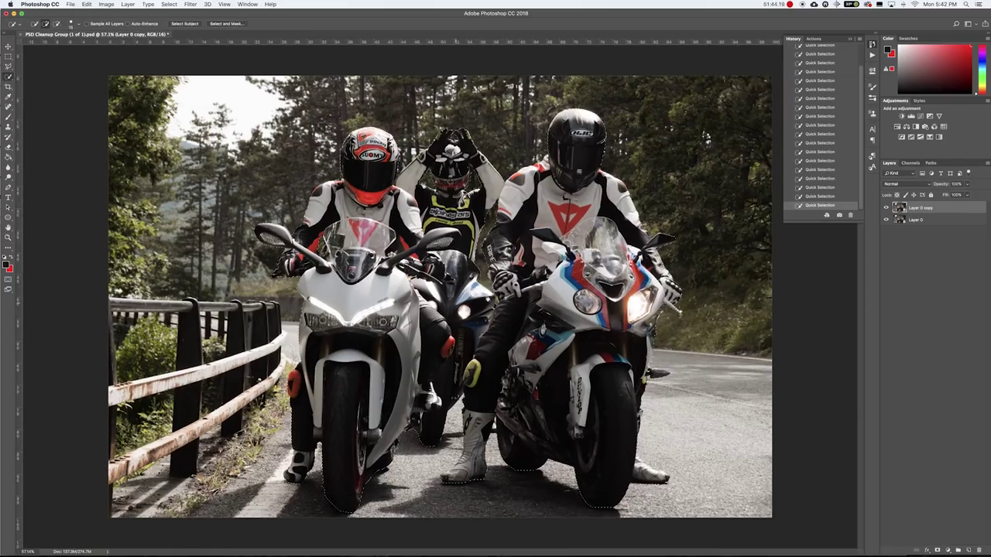
key(bracketright)
Open Select and Mask on the selection and exit without changes.
right_click(457, 294)
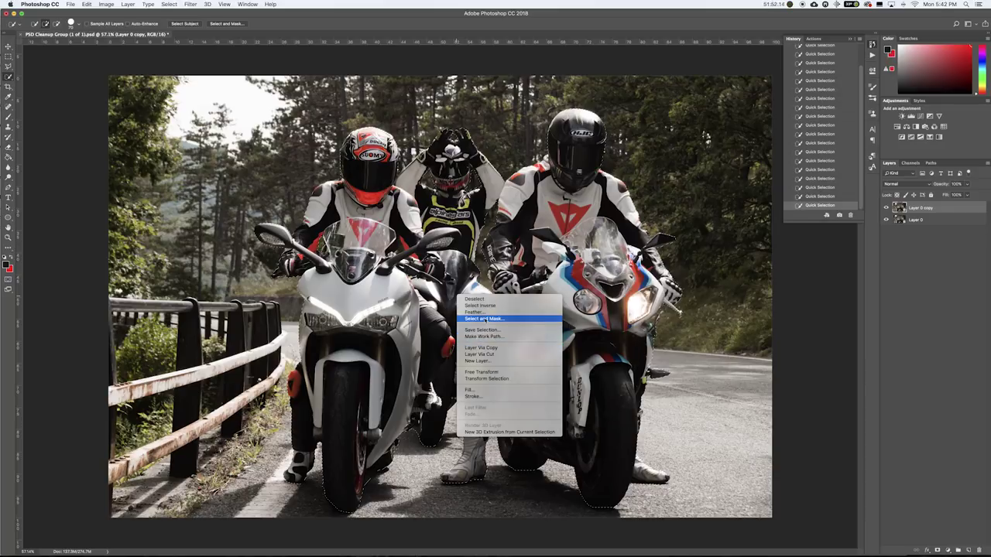
click(486, 319)
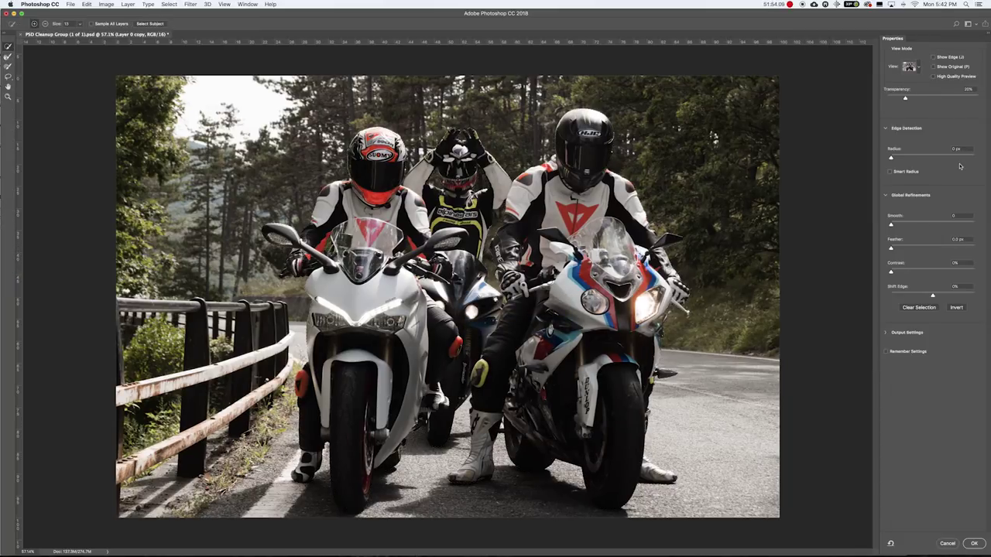
click(947, 544)
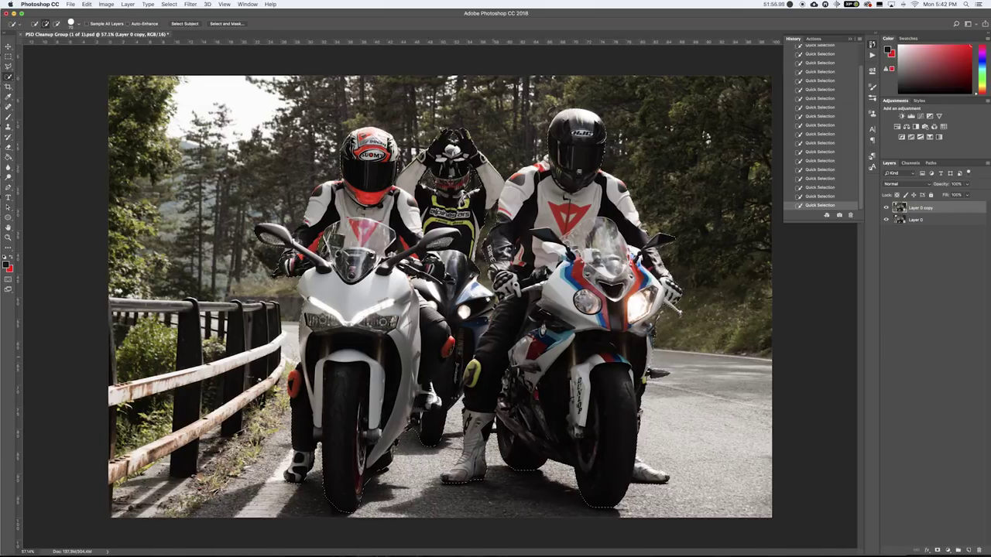
Copy the selection to a new layer named Riders and save, confirming format options.
right_click(377, 290)
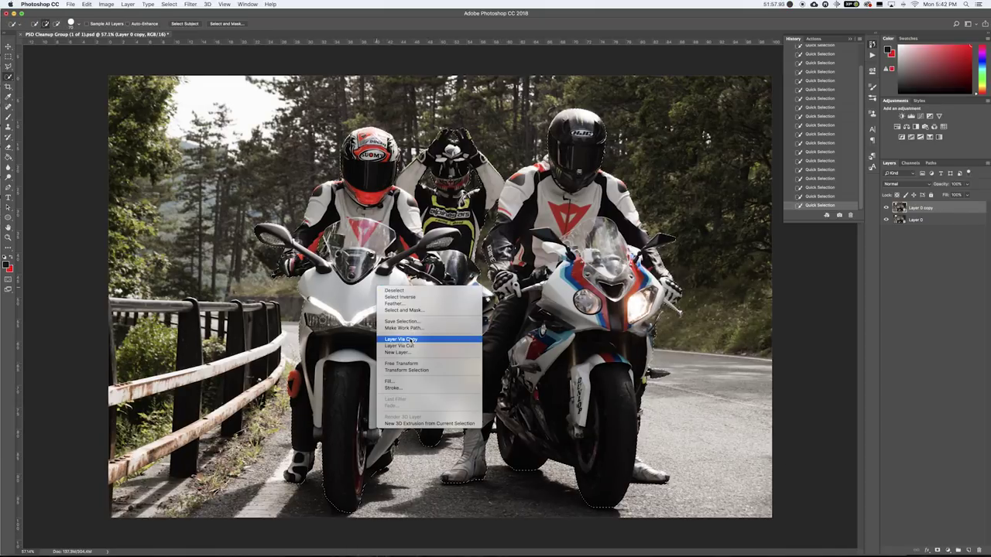
click(410, 340)
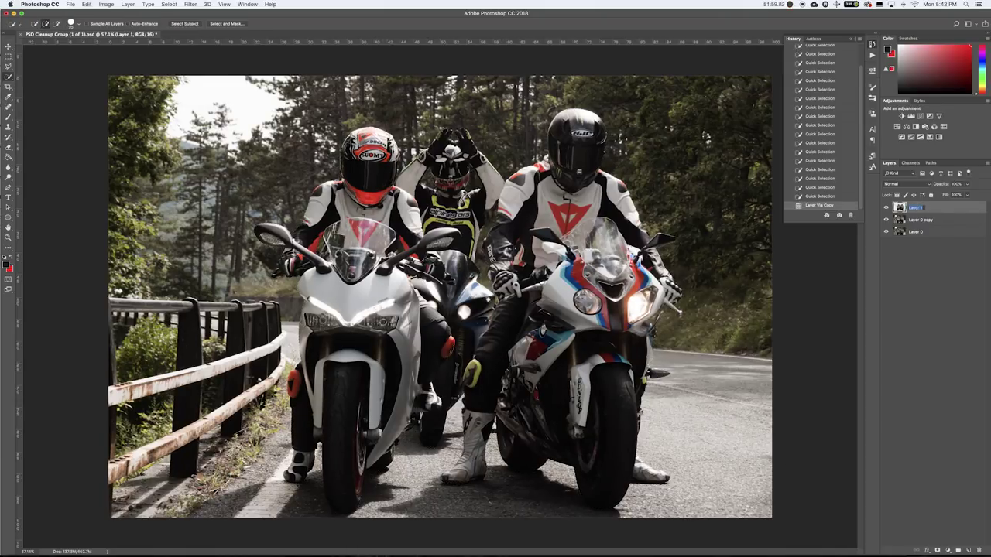
text(Riders)
key(Return)
double_click(919, 209)
key(Right)
key(Return)
key(super+s)
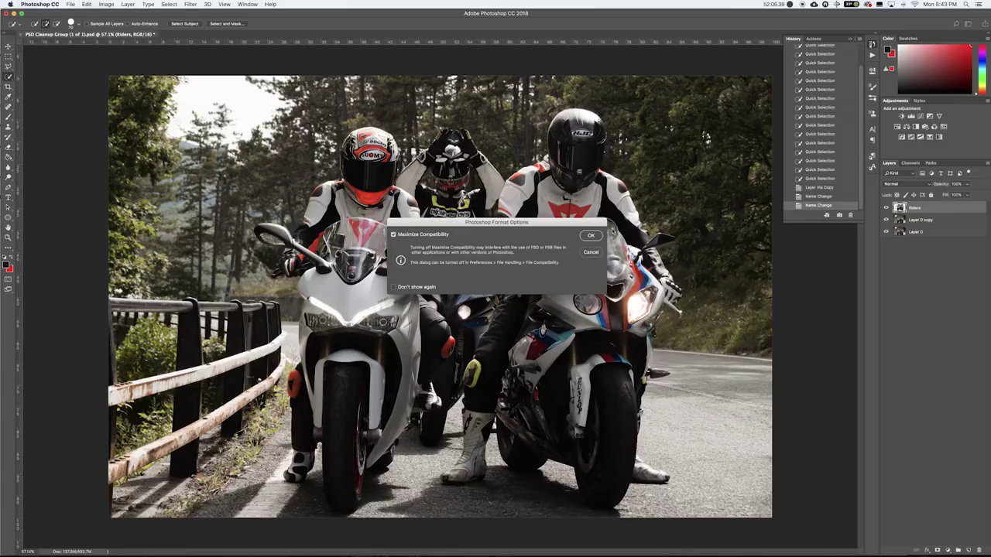
click(593, 235)
Hide the lower layers and erase leftover background beside the middle rider's helmet.
key(z)
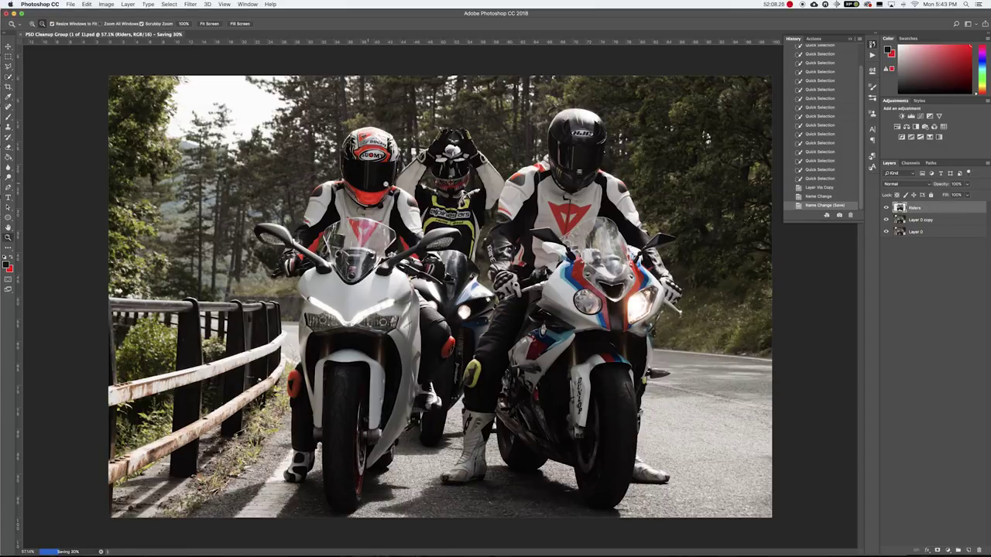
click(447, 144)
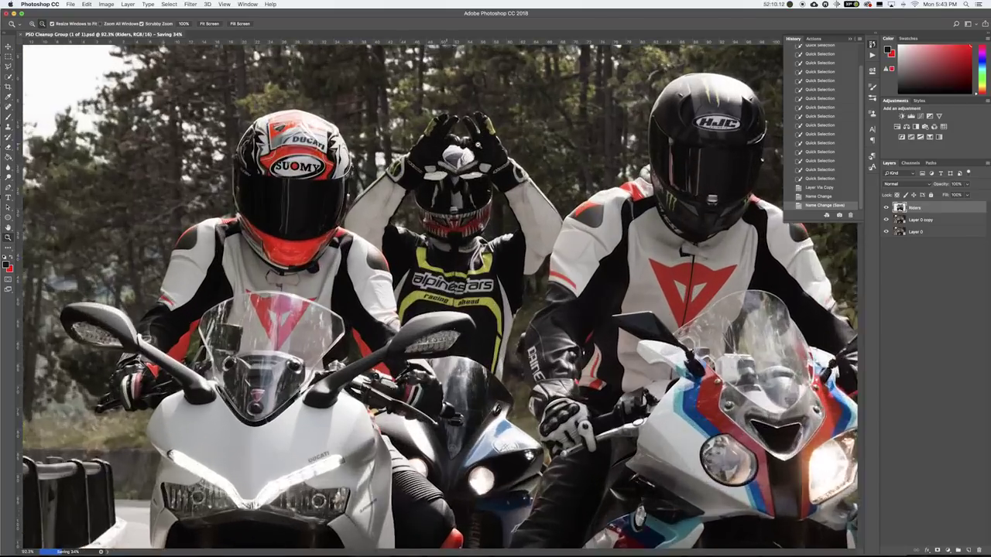
click(430, 141)
click(886, 220)
click(887, 231)
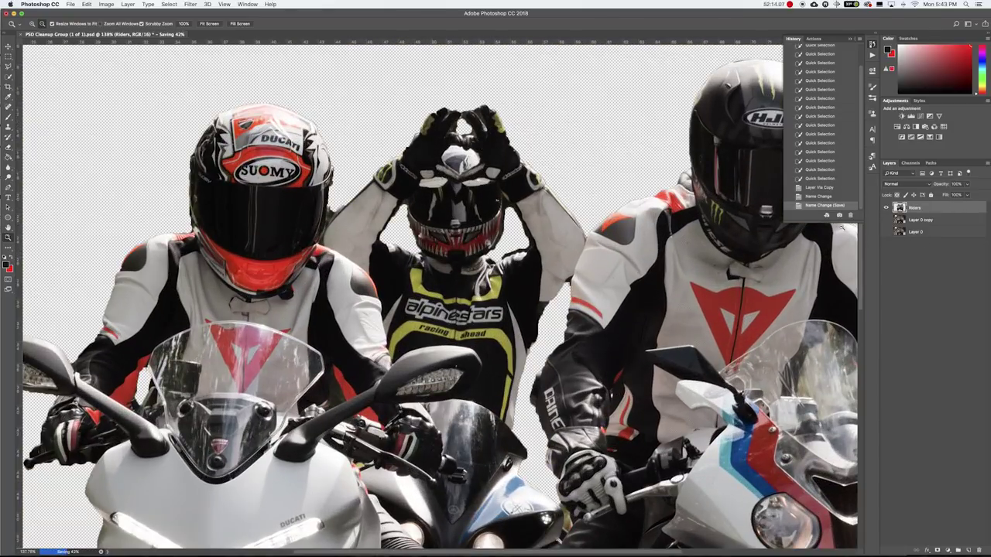
drag(425, 254, 415, 247)
key(b)
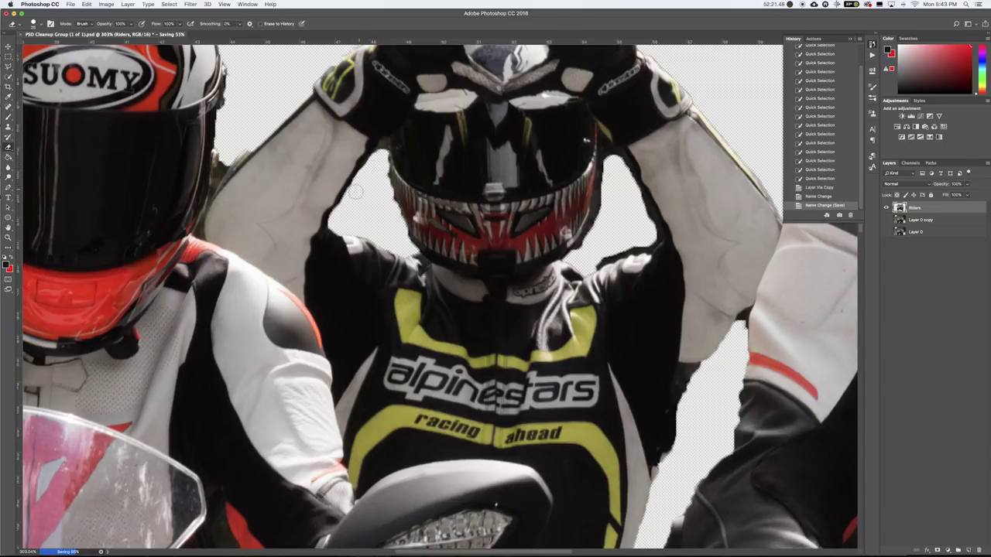
drag(407, 237, 389, 177)
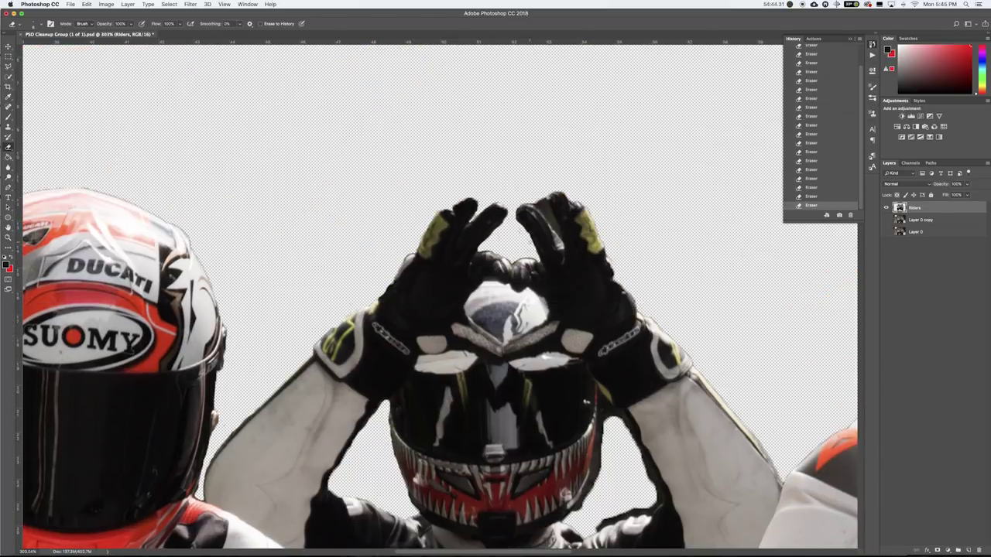
right_click(616, 303)
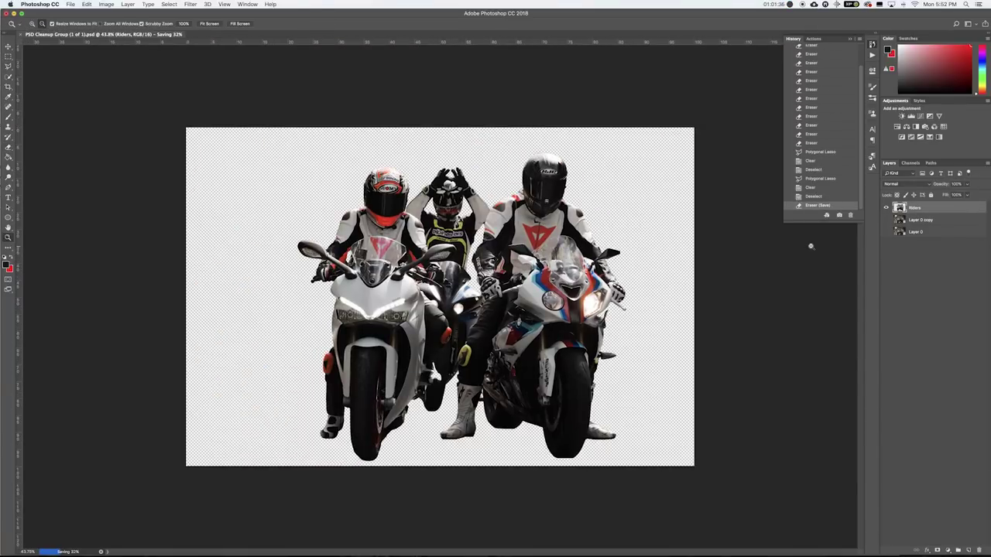
Unhide the layers, rename Layer 0 to Main and lock it, then save.
click(887, 220)
click(887, 231)
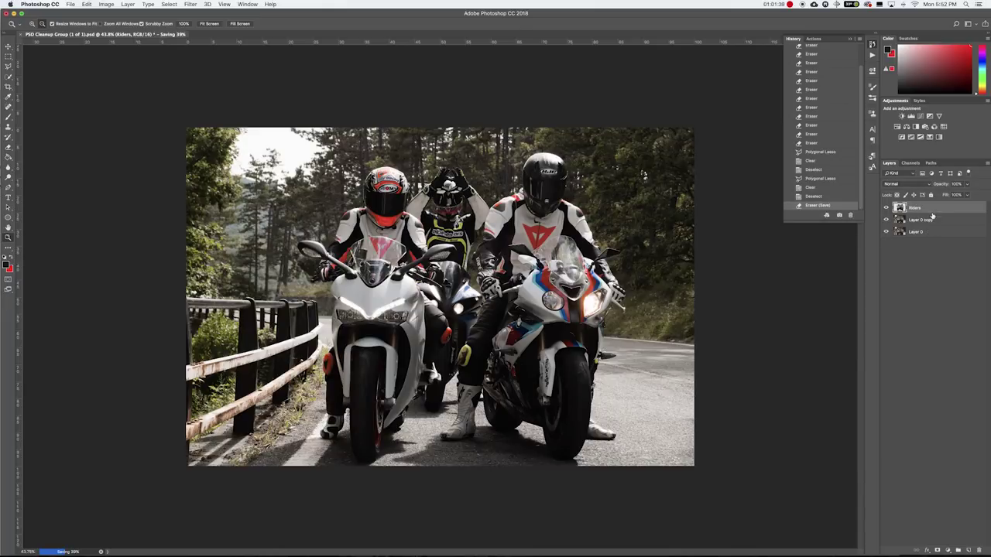
click(920, 220)
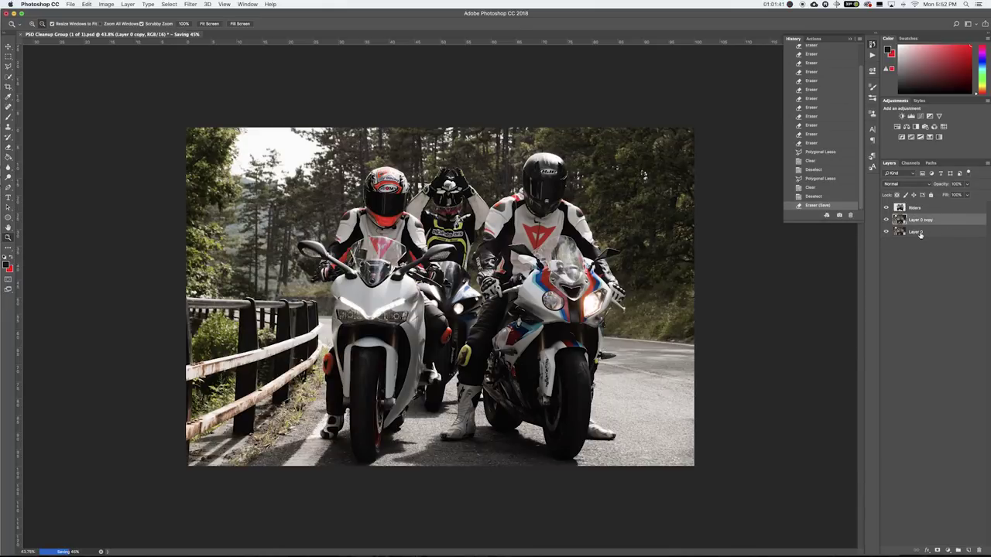
double_click(917, 232)
text(H)
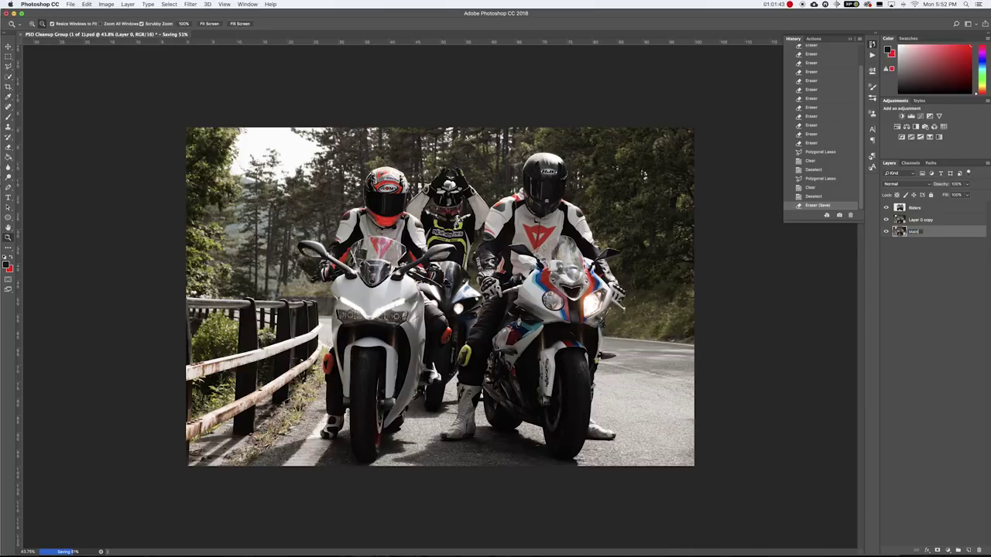
text(ain)
key(Return)
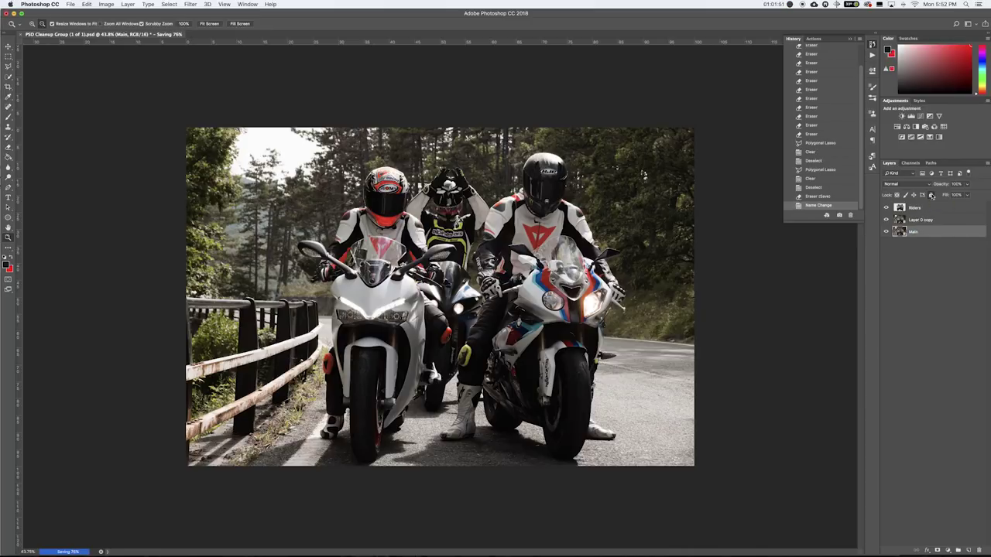
click(931, 194)
click(936, 221)
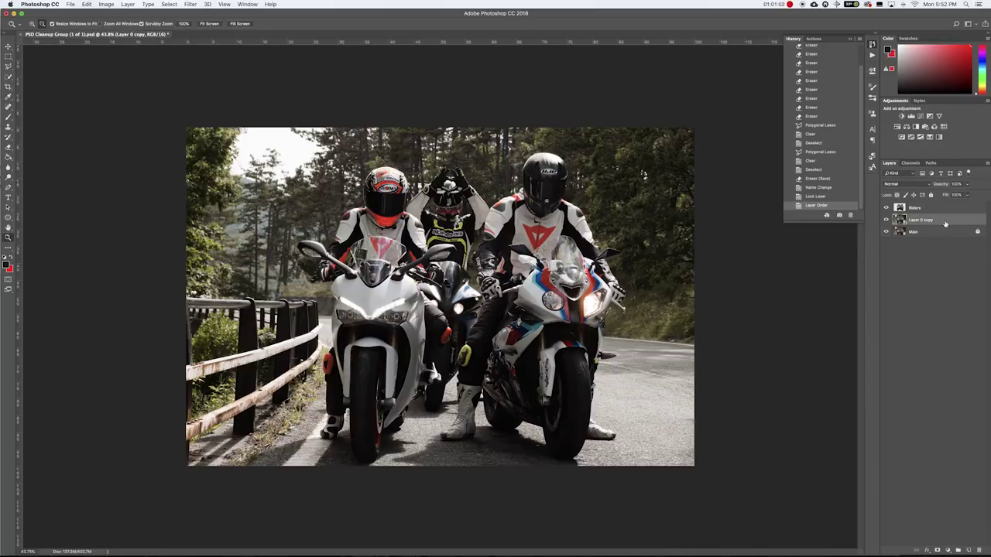
key(super+s)
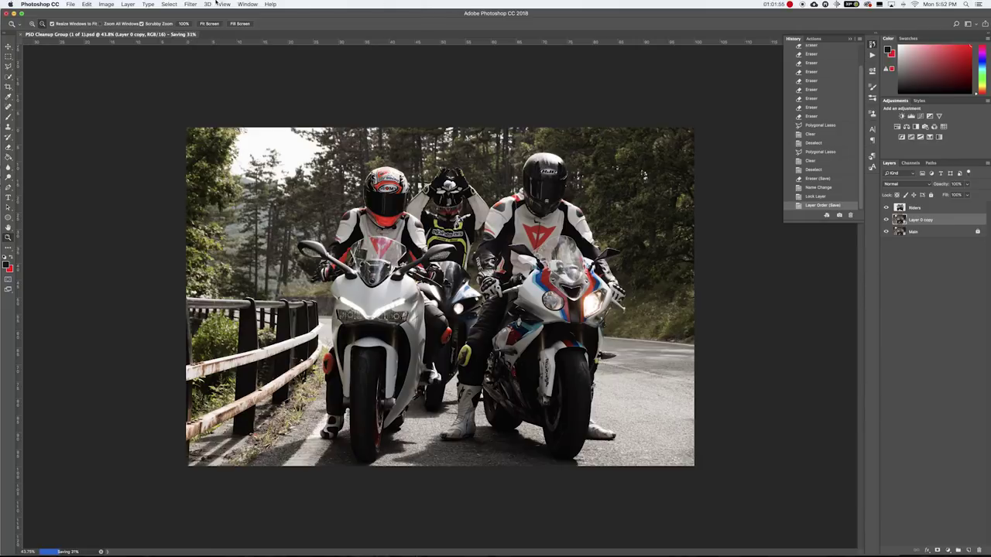
Add a Blur Gallery Tilt-Shift blur to the Layer 0 copy, raising the blur amount before applying.
click(191, 5)
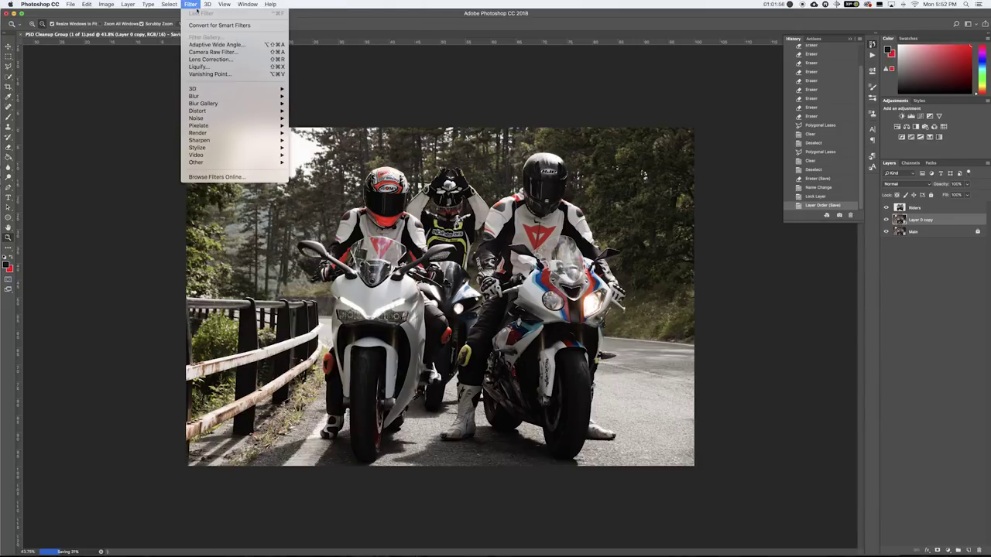
mouse_move(215, 96)
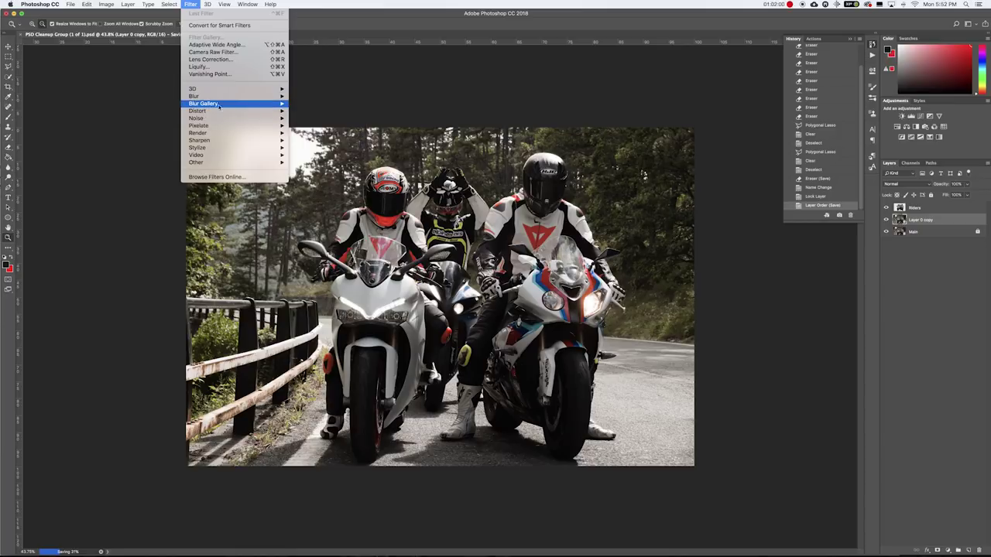
mouse_move(263, 104)
click(323, 113)
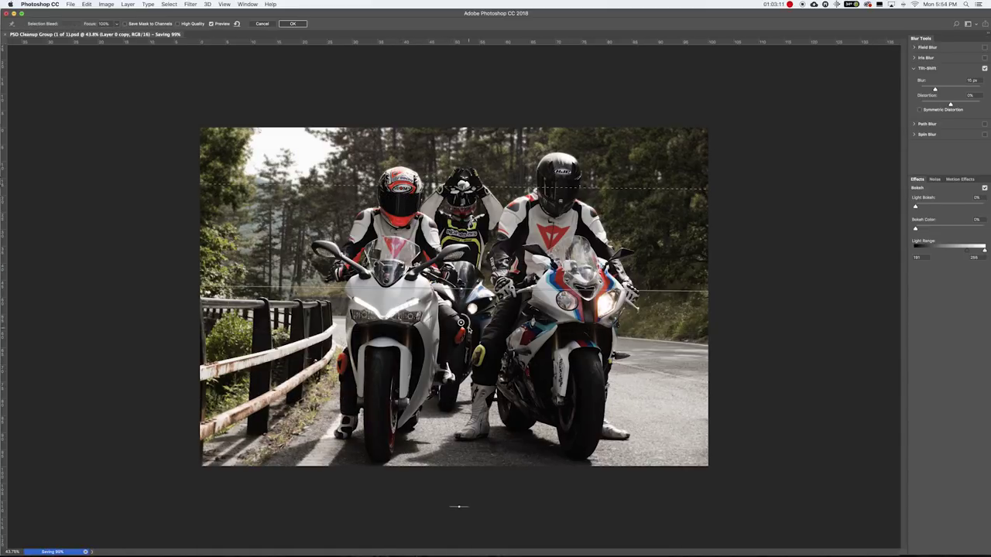
mouse_move(467, 331)
drag(464, 332, 453, 324)
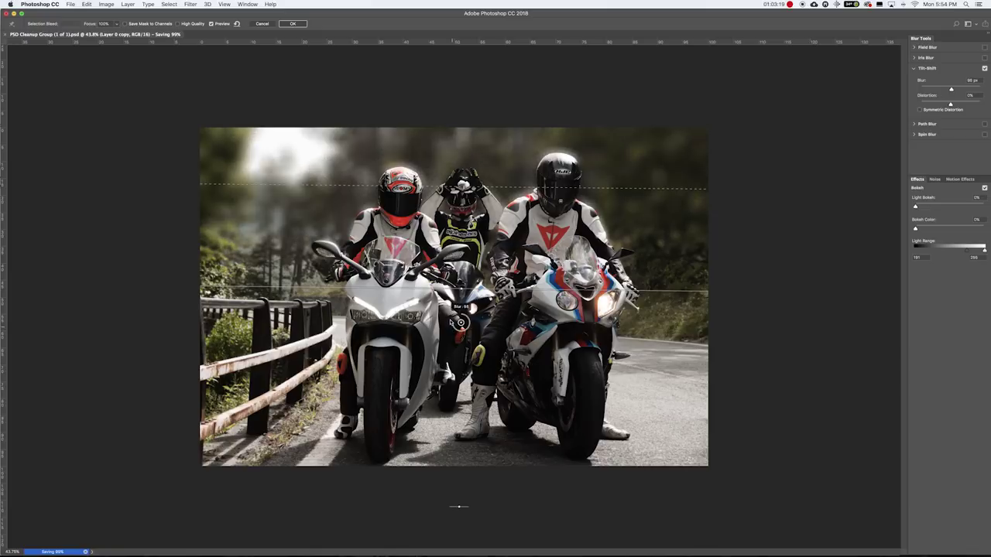
key(super+z)
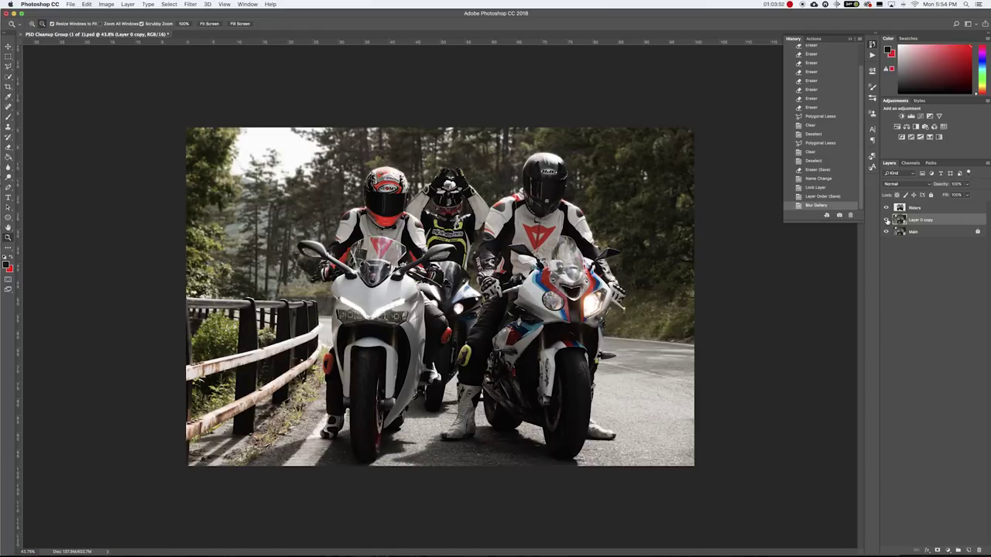
click(887, 221)
click(887, 221)
click(887, 221)
click(886, 220)
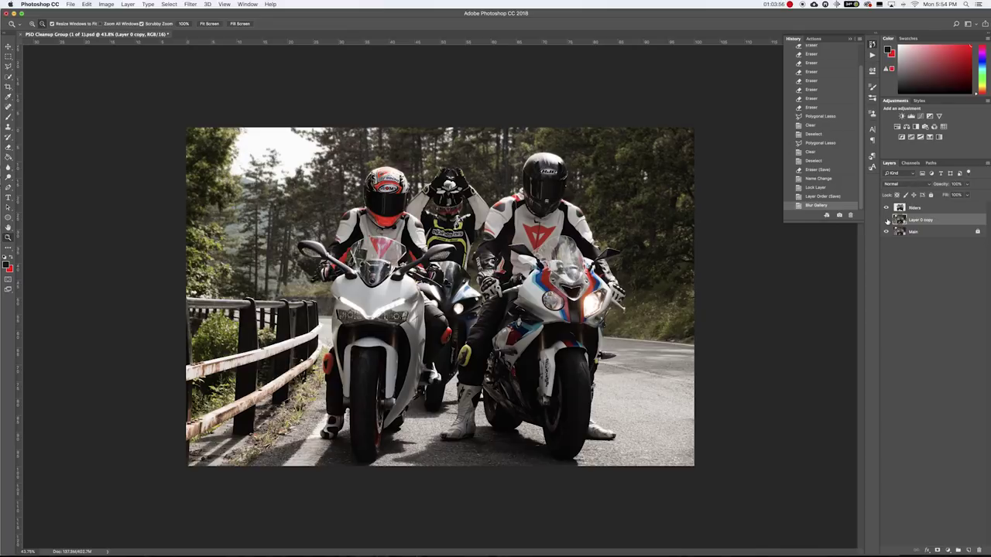